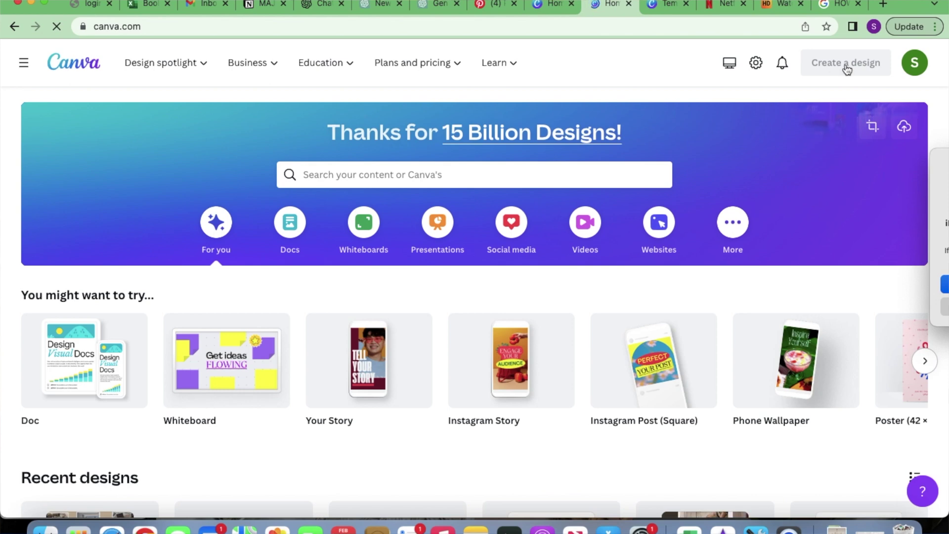
# Step: Create a new custom-size design 1920 px wide and 1080 px high
pyautogui.click(846, 63)
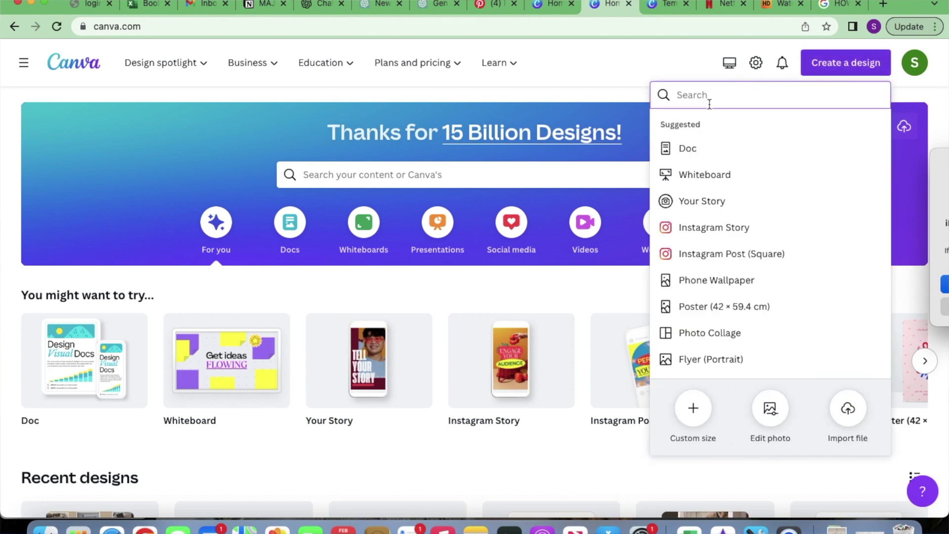
pyautogui.click(695, 409)
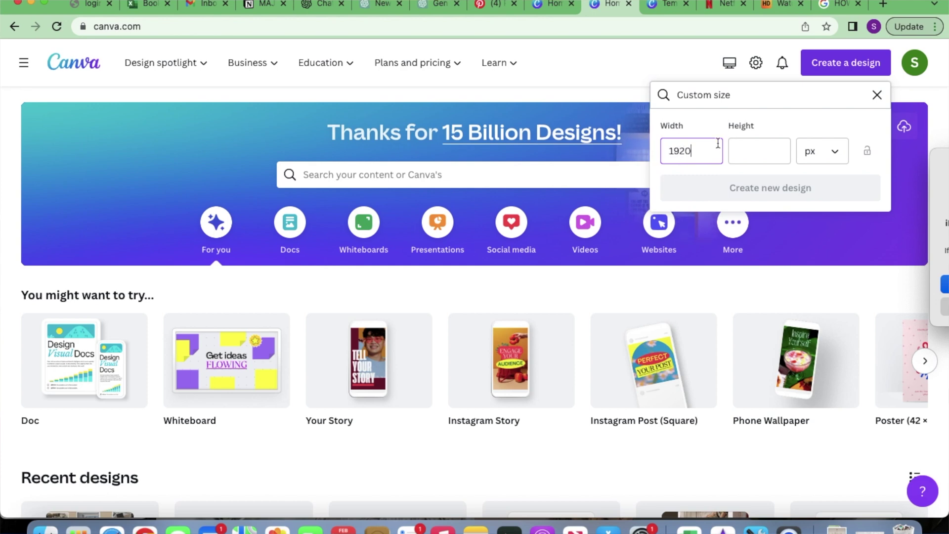
pyautogui.click(755, 158)
pyautogui.write('108')
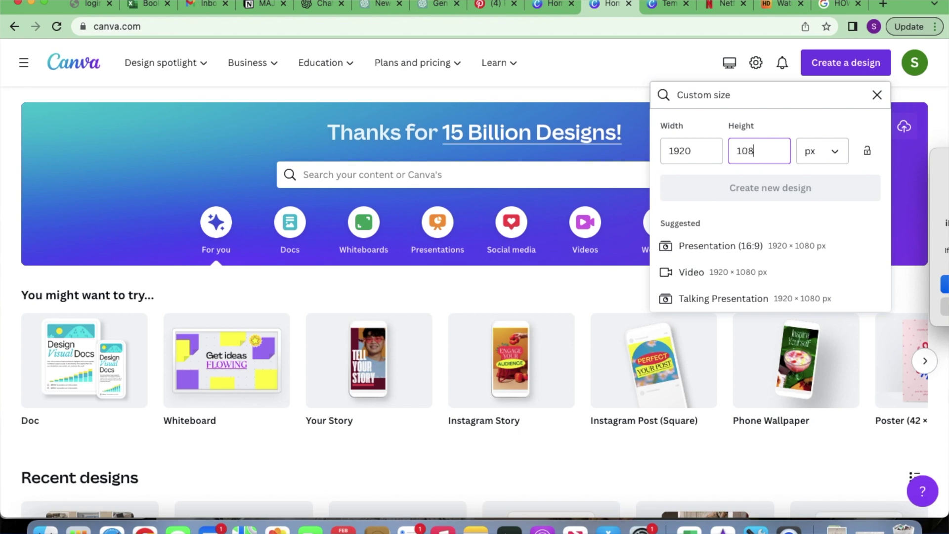
pyautogui.write('0')
pyautogui.click(773, 184)
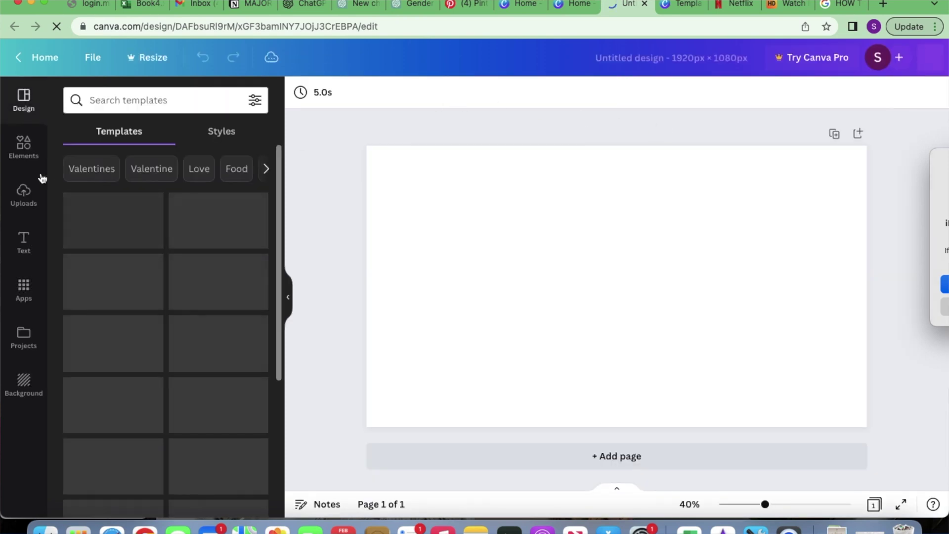
# Step: Search the design templates for "Vision board" and apply the 20XX photo collage template
pyautogui.click(157, 99)
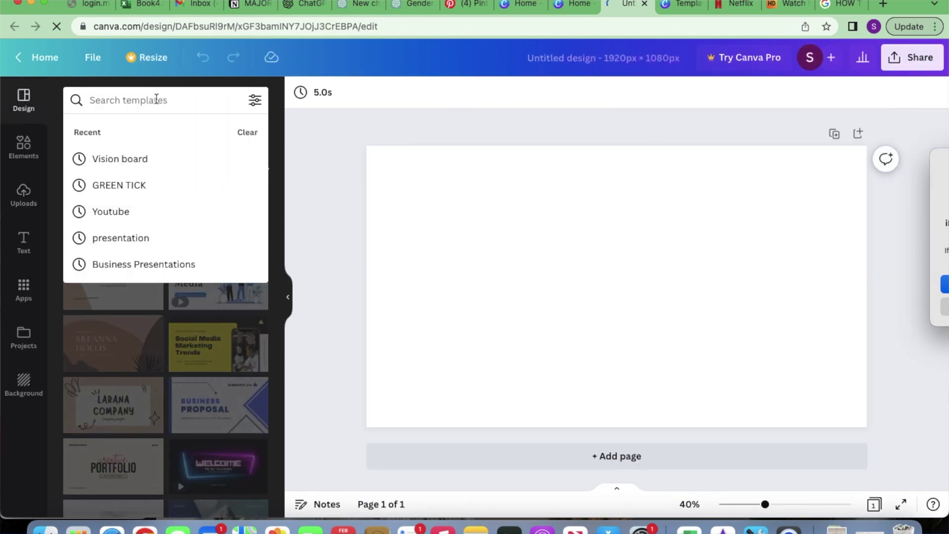
pyautogui.click(143, 160)
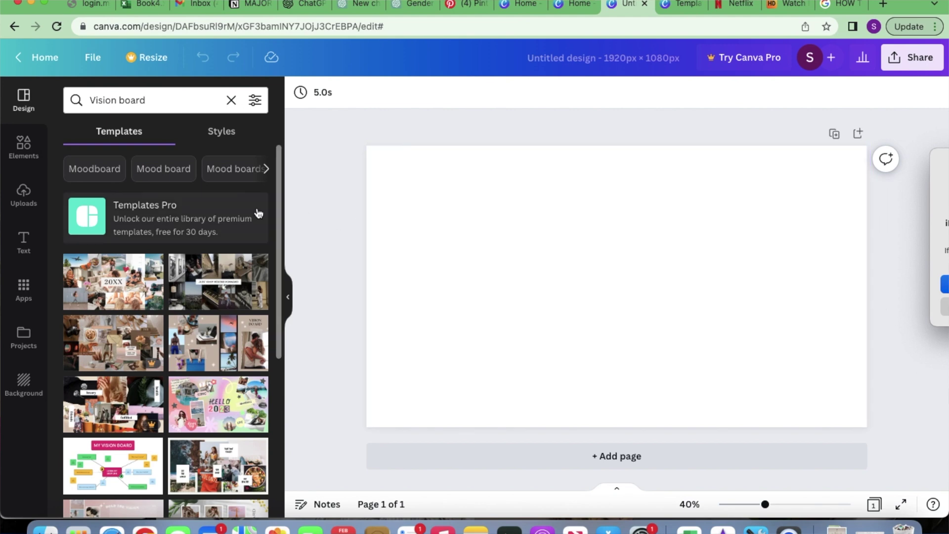
pyautogui.click(106, 295)
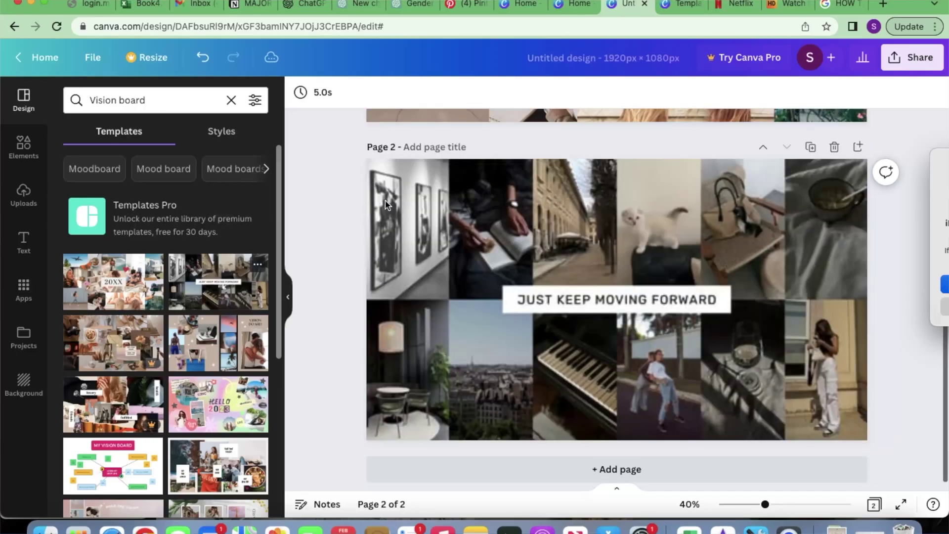
# Step: Delete the first page, which holds the 20XX photo collage
pyautogui.scroll(5, 677, 209)
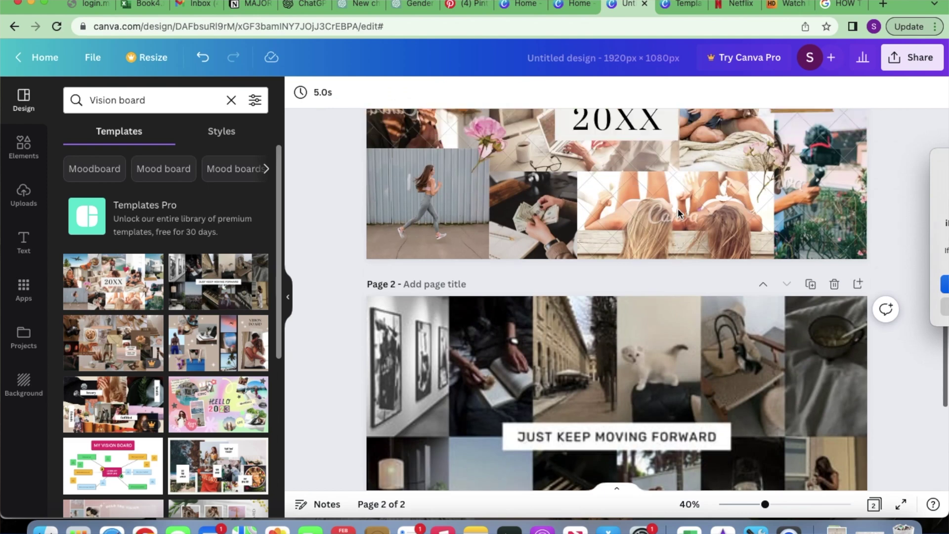
pyautogui.scroll(3, 677, 209)
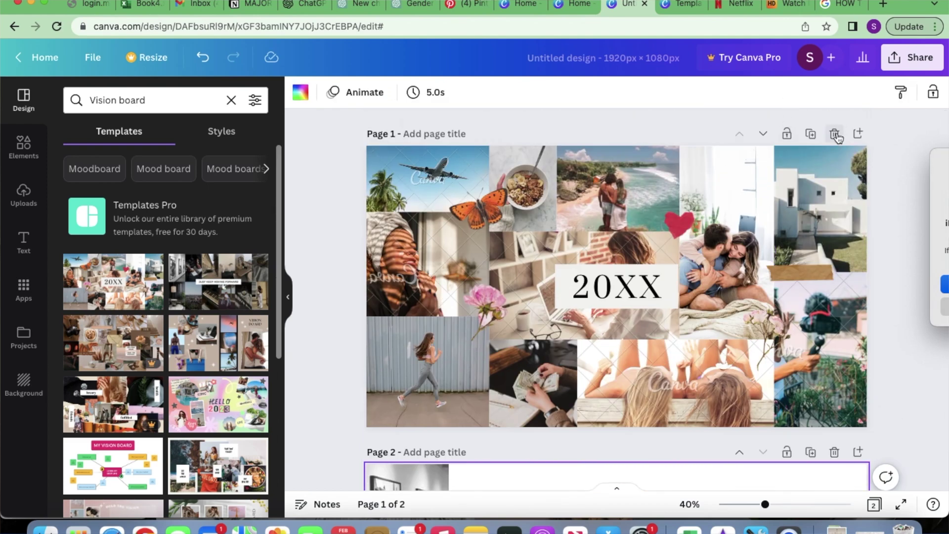
pyautogui.click(835, 134)
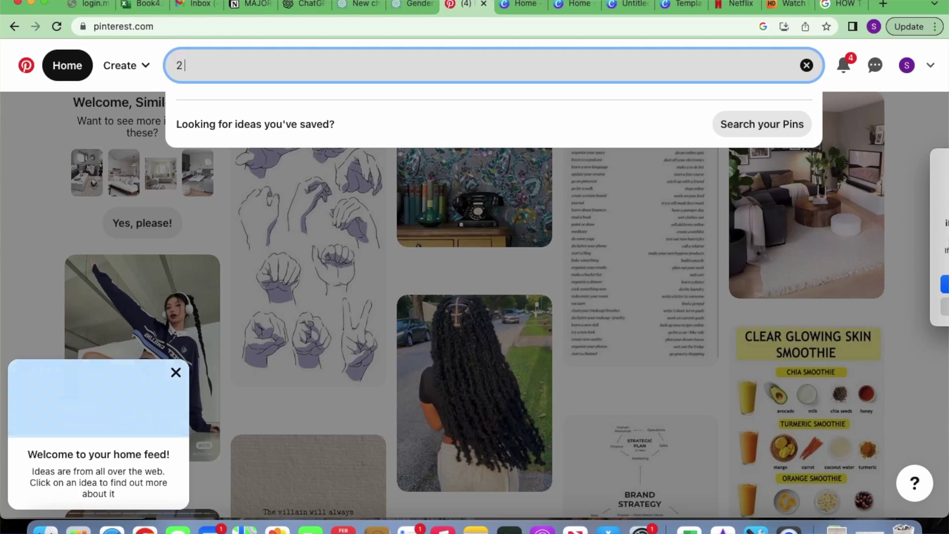
# Step: Search Pinterest for "2 bedroom minimalist apartment"
pyautogui.write('bedro')
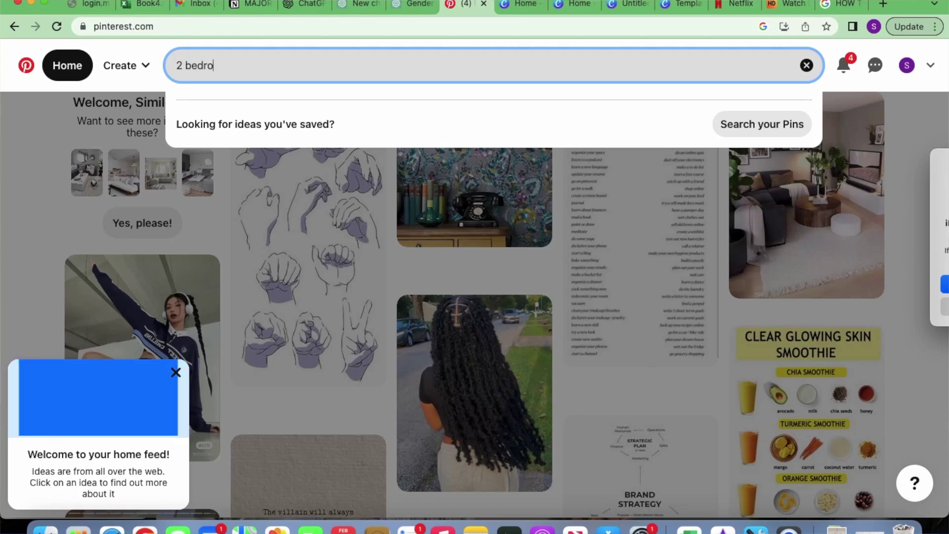
pyautogui.write('om ')
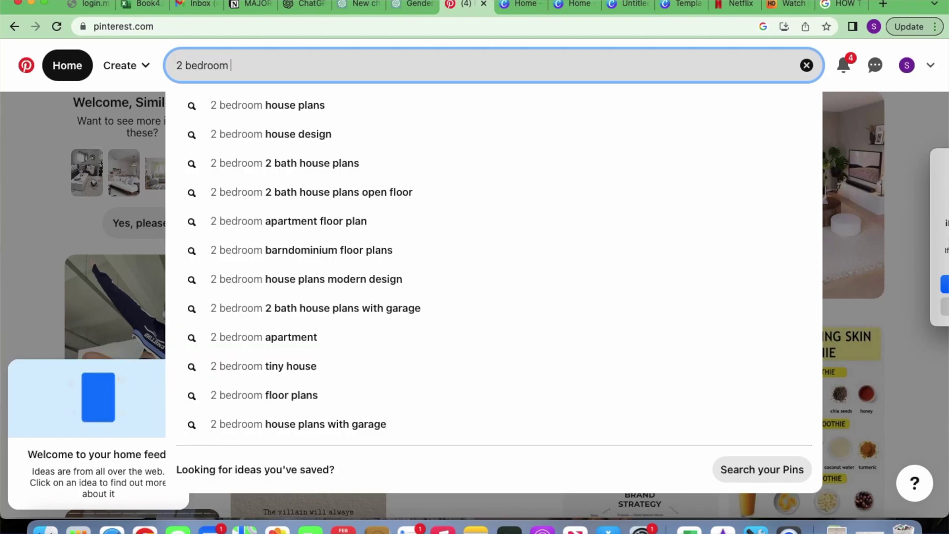
pyautogui.write('minimalist')
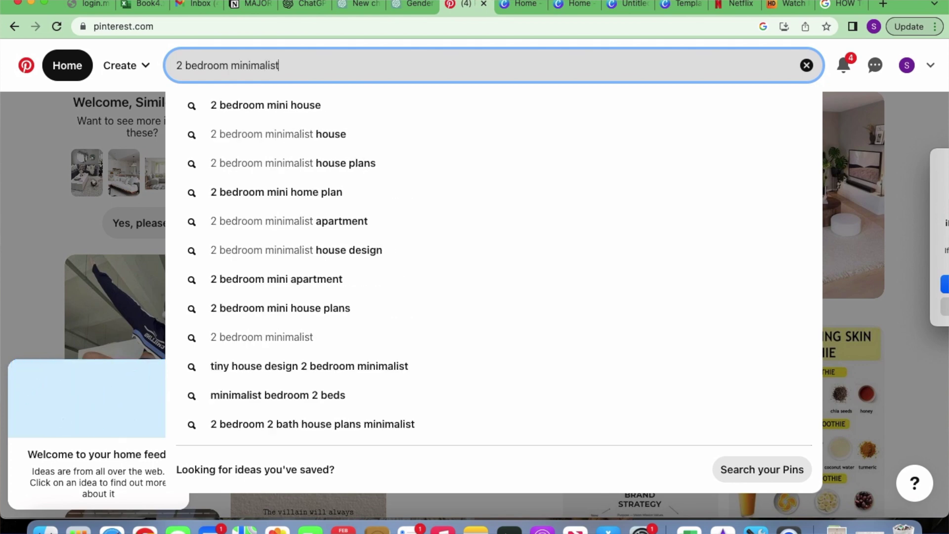
pyautogui.write(' apartmen')
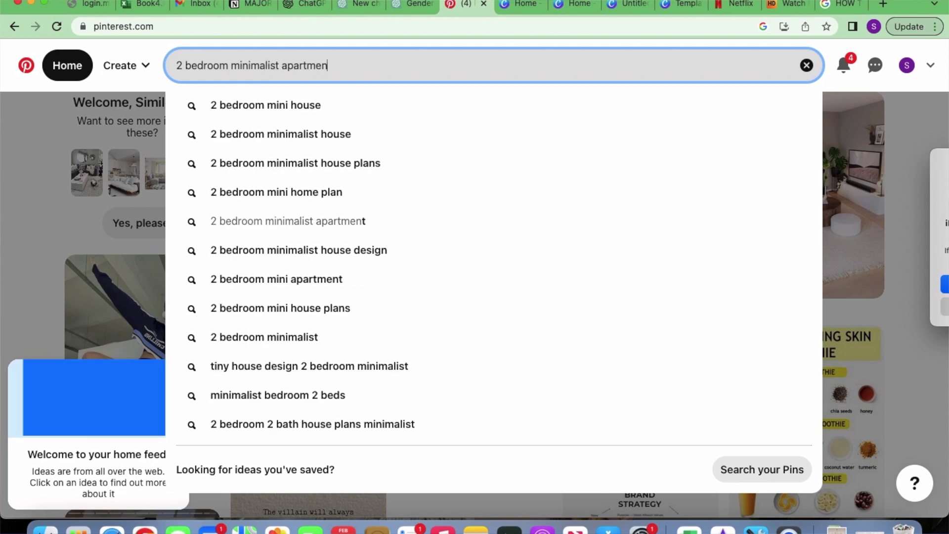
pyautogui.write('t')
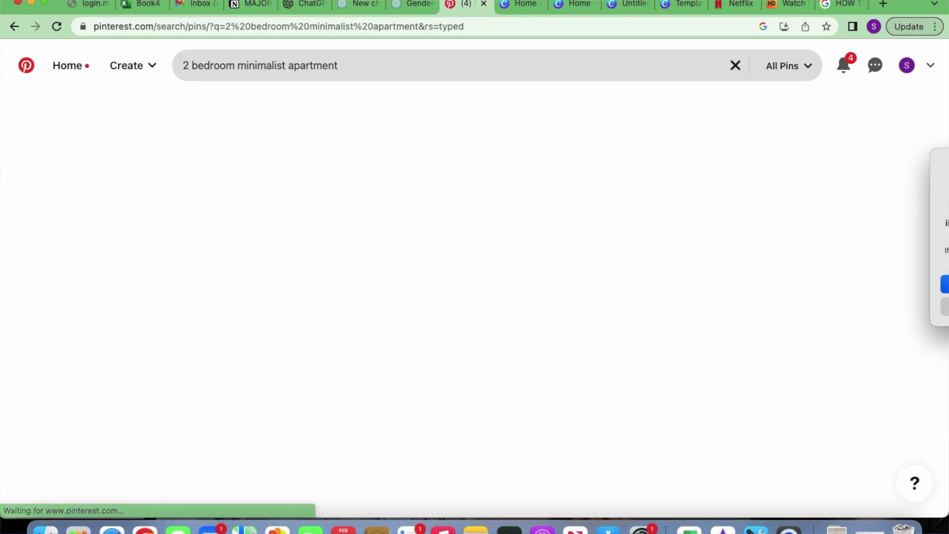
pyautogui.press('Return')
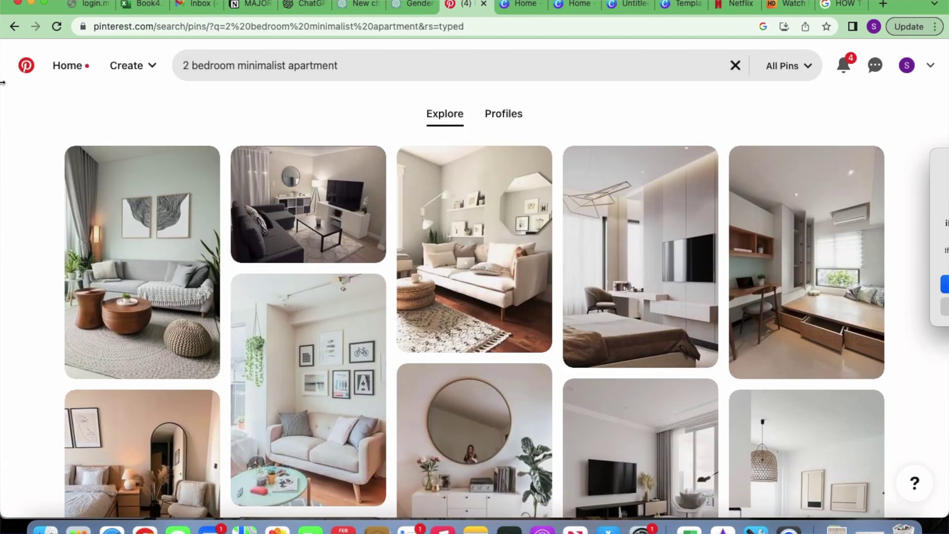
# Step: Browse the apartment pins and download the image of the dining area with the black pendant lamp
pyautogui.scroll(-15, 416, 304)
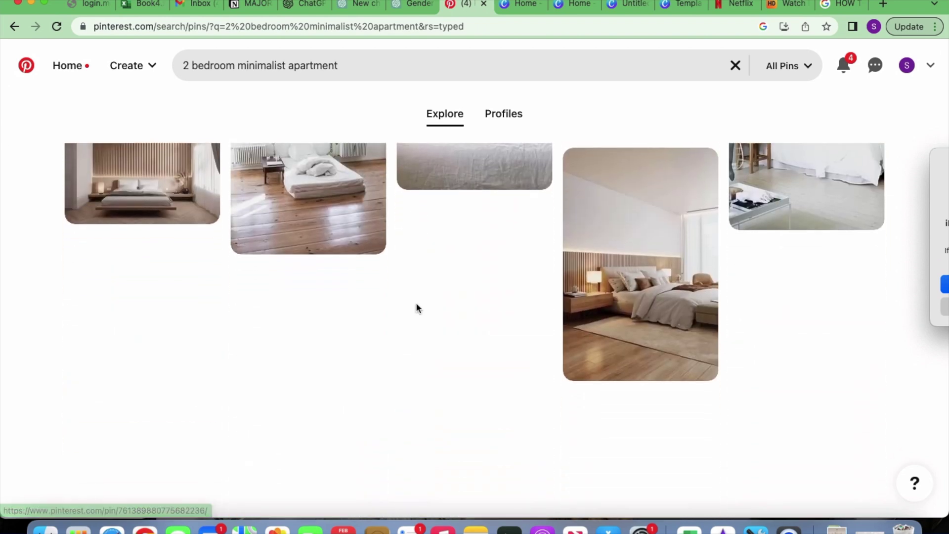
pyautogui.scroll(-4, 416, 307)
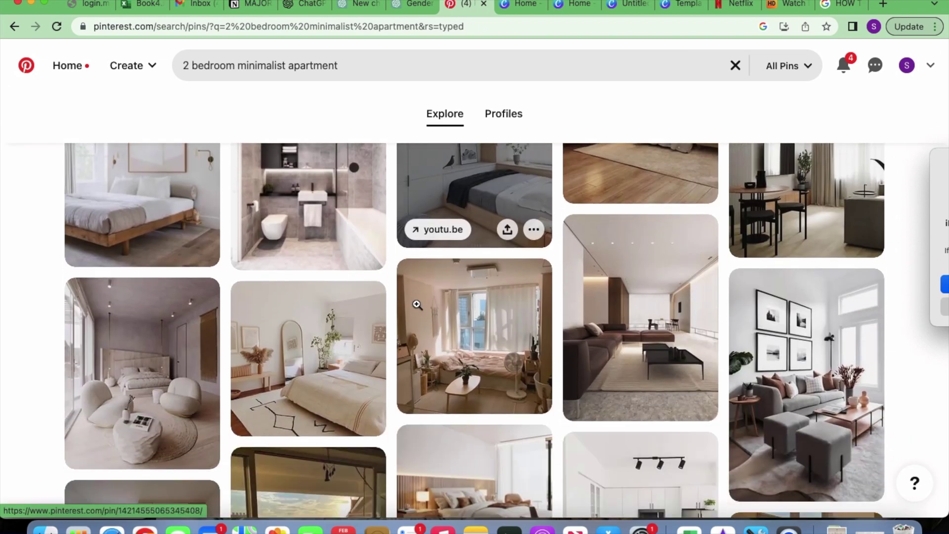
pyautogui.scroll(1, 417, 305)
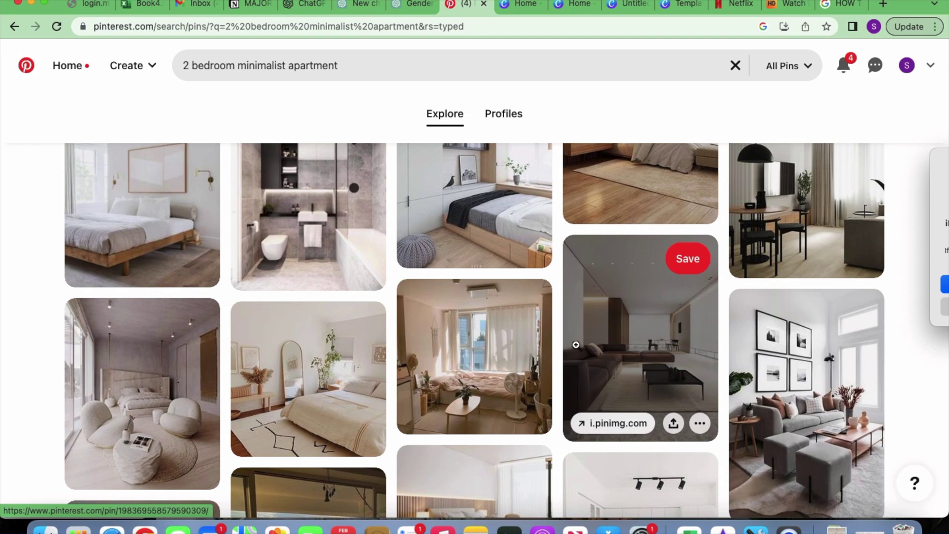
pyautogui.scroll(-1, 575, 345)
pyautogui.scroll(3, 868, 192)
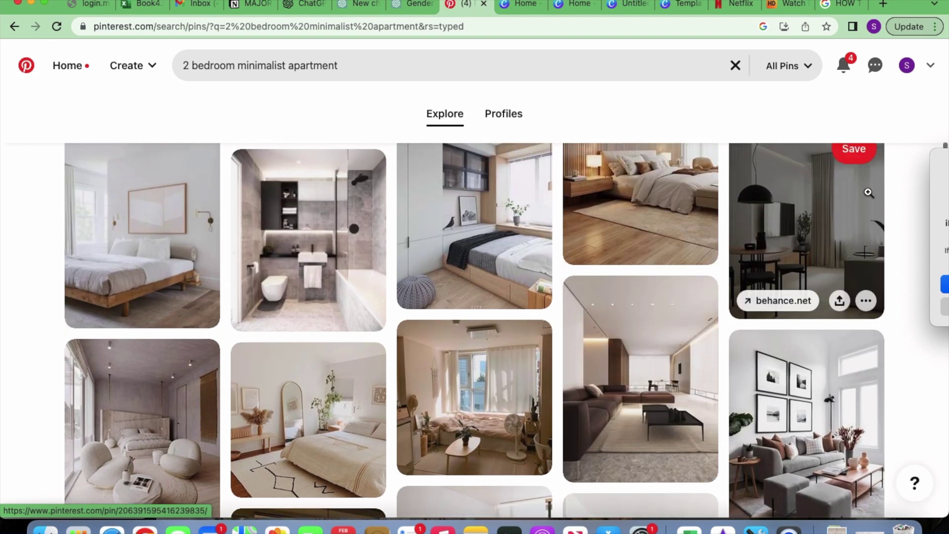
pyautogui.scroll(3, 872, 234)
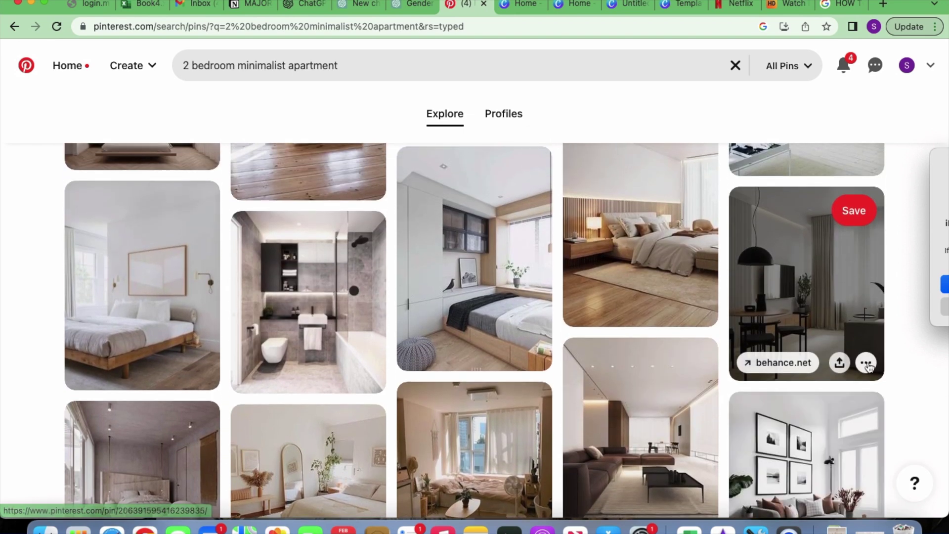
pyautogui.click(867, 364)
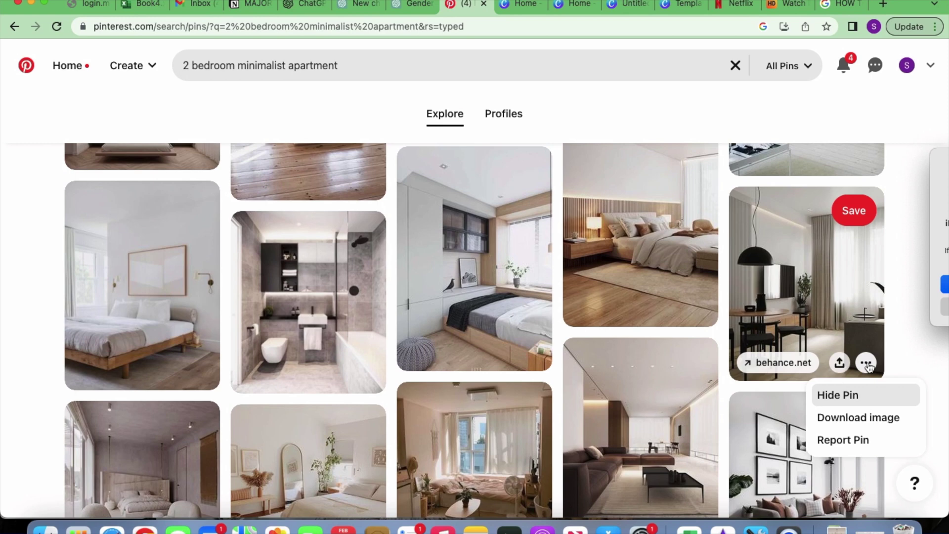
pyautogui.click(873, 420)
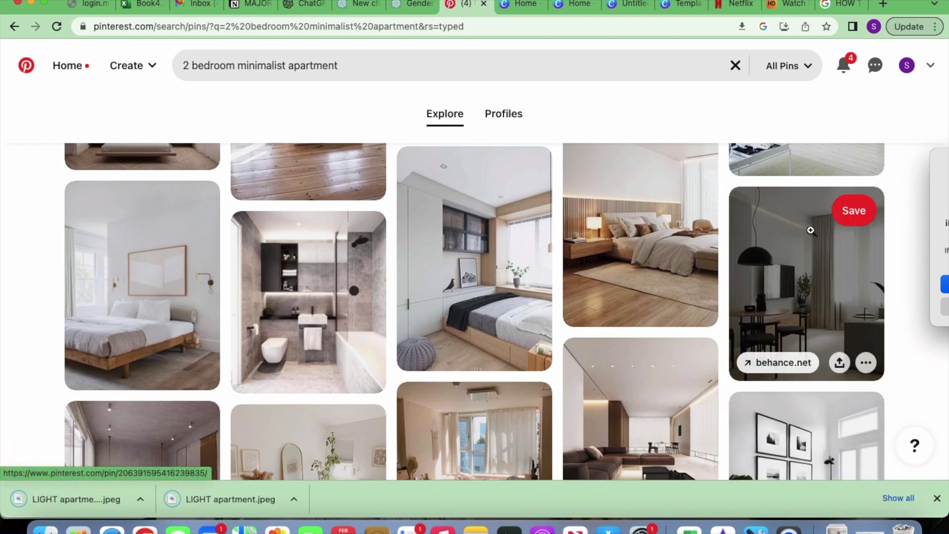
# Step: Search Pinterest for "g wagon" and refine the search to "g wagon aesthetic"
pyautogui.moveTo(368, 67); pyautogui.dragTo(183, 66)
pyautogui.write('g wagon')
pyautogui.press('Return')
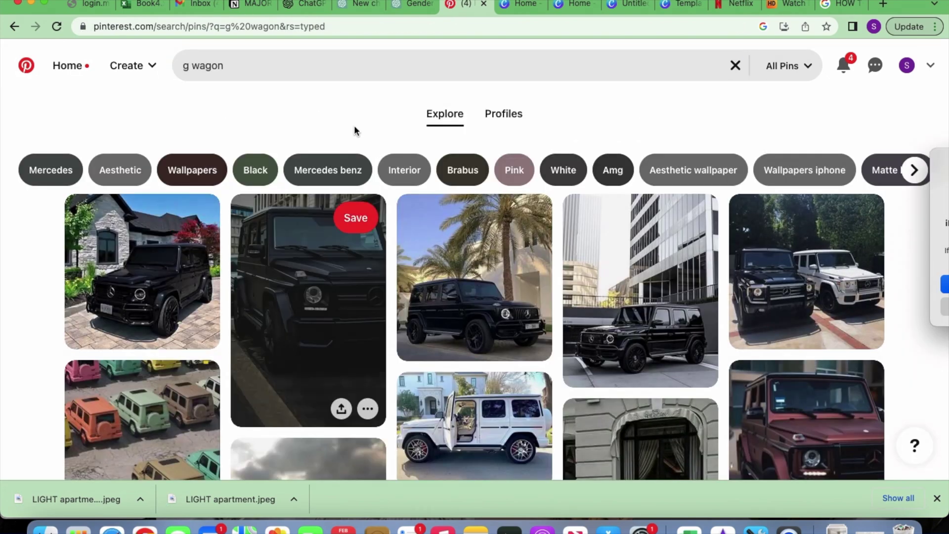
pyautogui.click(294, 65)
pyautogui.write('aesthe')
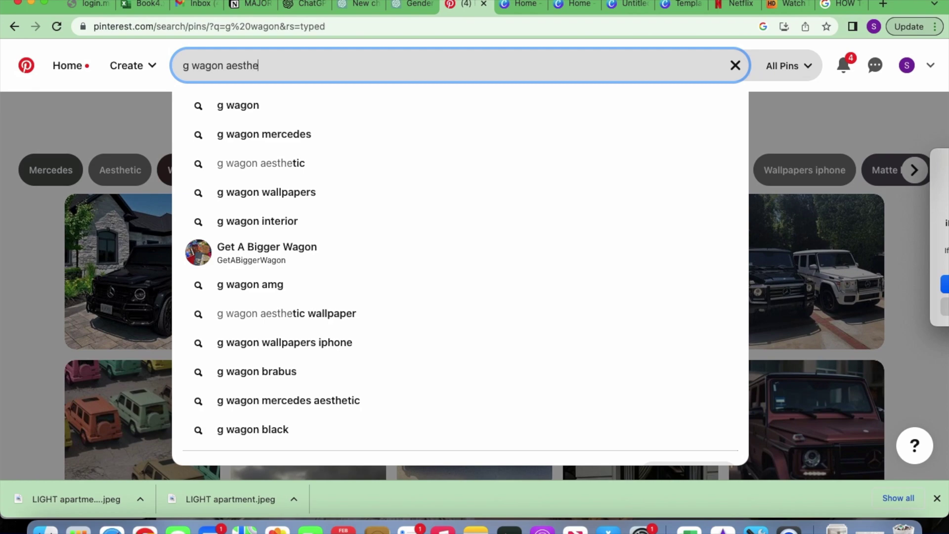
pyautogui.write('tic')
pyautogui.press('Return')
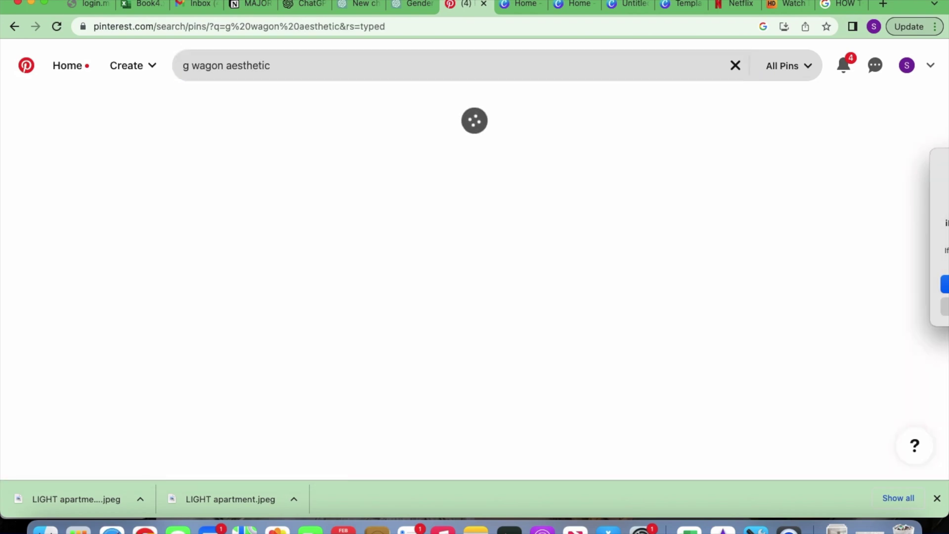
# Step: Download the pin image of the black G wagon with roses on its hood and return to the search results
pyautogui.scroll(-3, 303, 439)
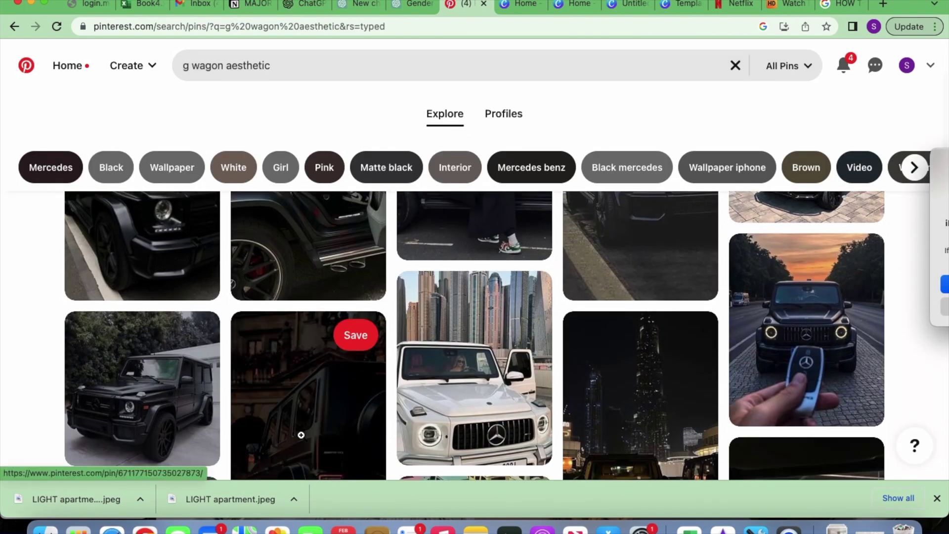
pyautogui.scroll(-2, 299, 435)
pyautogui.scroll(5, 299, 435)
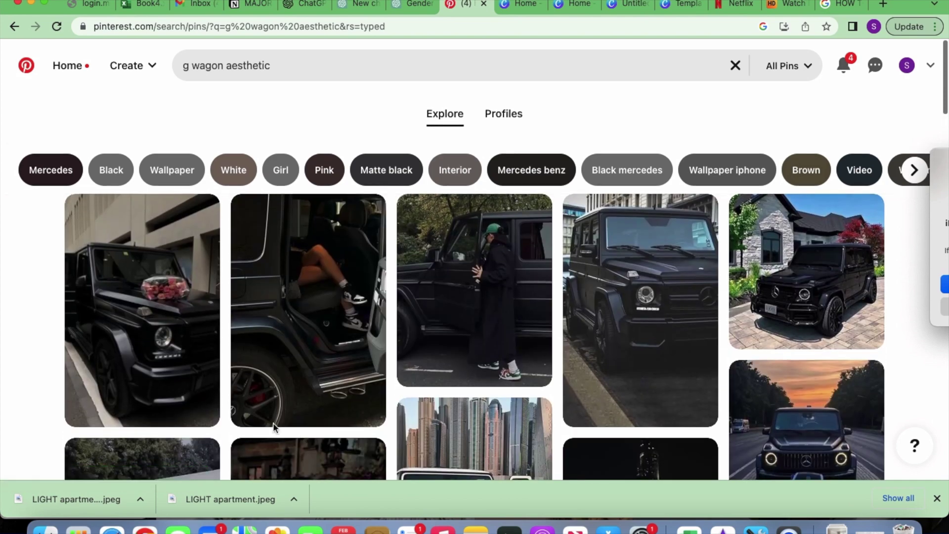
pyautogui.click(158, 335)
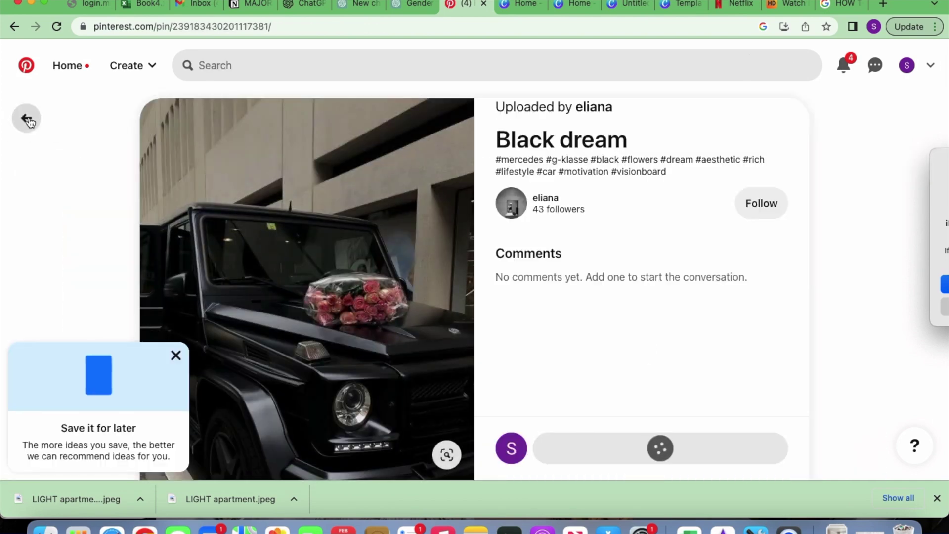
pyautogui.click(26, 118)
pyautogui.click(201, 411)
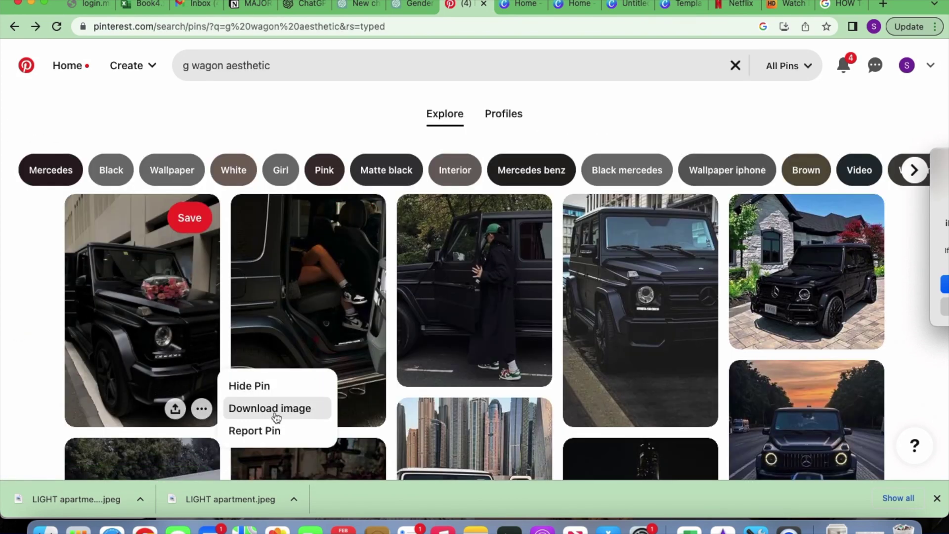
pyautogui.click(276, 409)
pyautogui.click(280, 409)
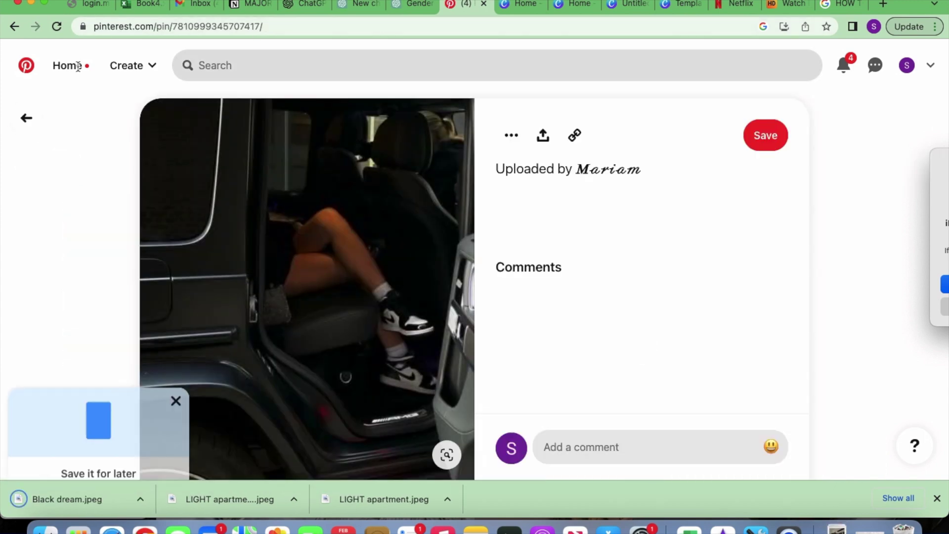
pyautogui.click(25, 129)
# Step: Replace the search term with "self care aesthetic" and run the search
pyautogui.click(175, 74)
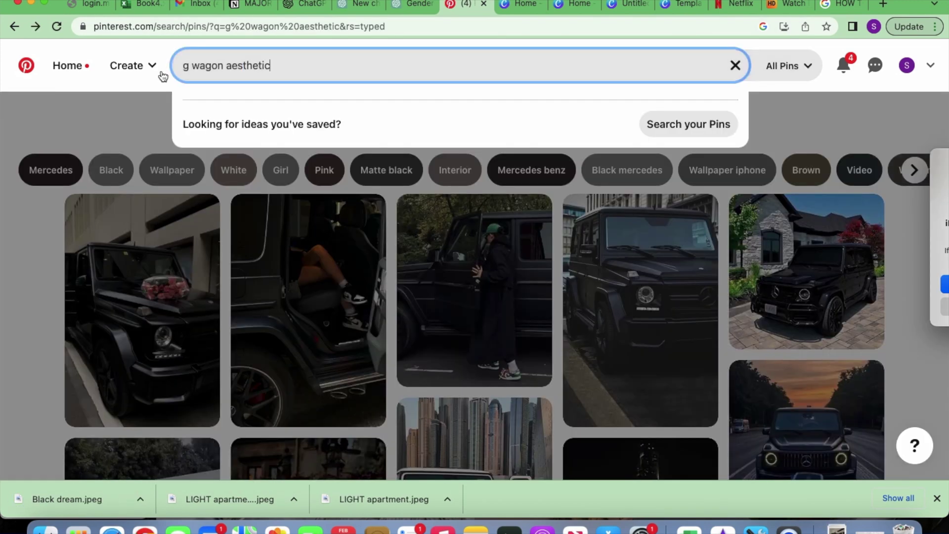
pyautogui.press('BackSpace')
pyautogui.press('BackSpace')
pyautogui.press('BackSpace')
pyautogui.press('BackSpace')
pyautogui.press('BackSpace')
pyautogui.press('BackSpace')
pyautogui.press('BackSpace')
pyautogui.press('BackSpace')
pyautogui.press('BackSpace')
pyautogui.press('BackSpace')
pyautogui.press('BackSpace')
pyautogui.press('BackSpace')
pyautogui.press('BackSpace')
pyautogui.press('BackSpace')
pyautogui.press('BackSpace')
pyautogui.press('BackSpace')
pyautogui.press('BackSpace')
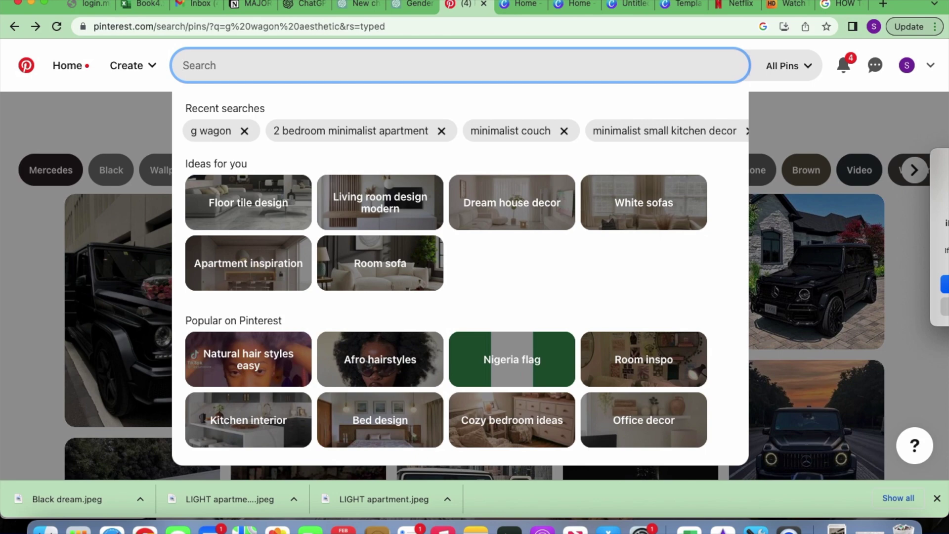
pyautogui.write('self care aesthetic')
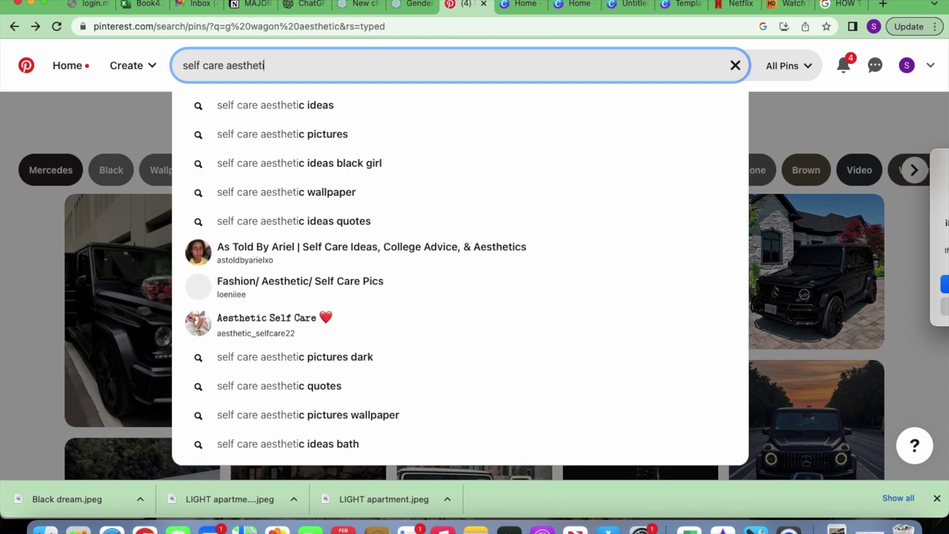
pyautogui.press('Return')
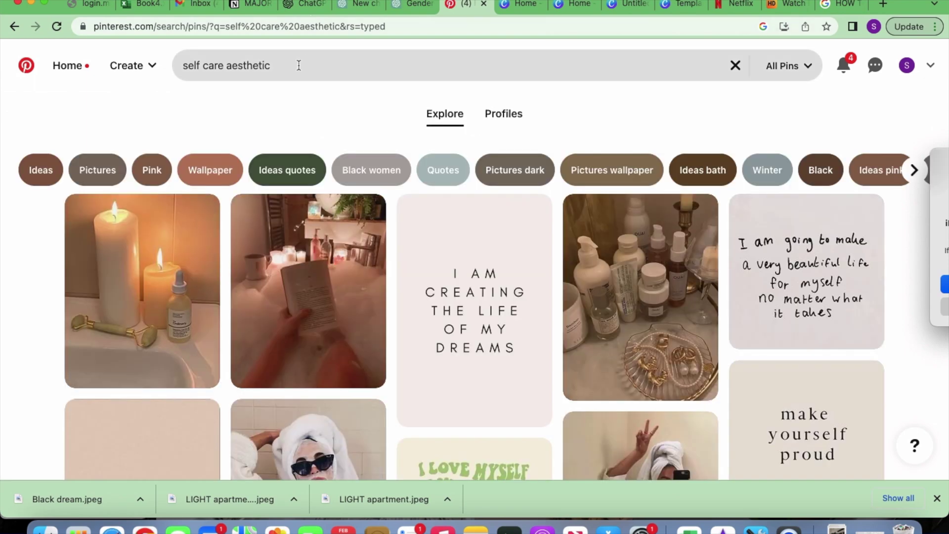
# Step: Refine the search term to "self care aesthetic black girl" and run the search
pyautogui.click(298, 66)
pyautogui.write('black girl')
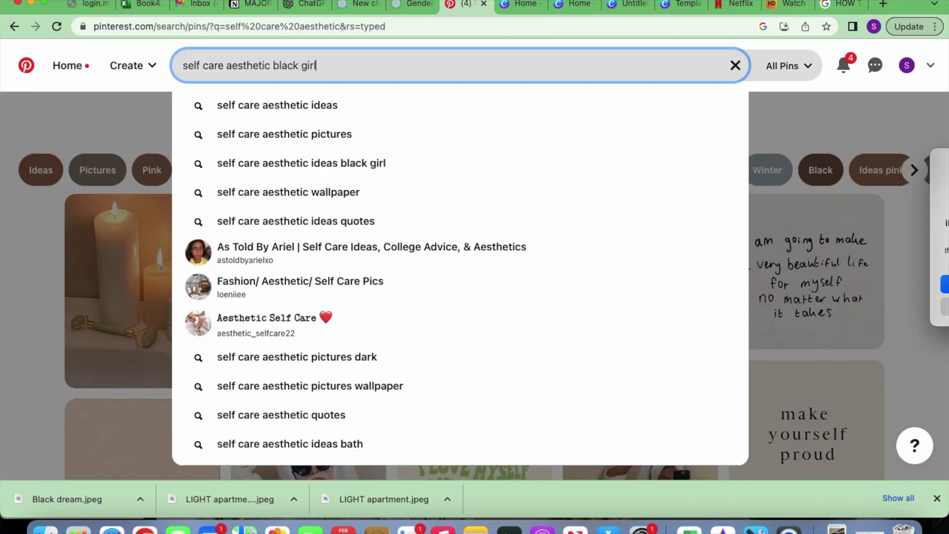
pyautogui.press('Return')
# Step: Download the pin image of the woman with a head towel, glasses and a wine glass, and browse further pins
pyautogui.scroll(-2, 479, 320)
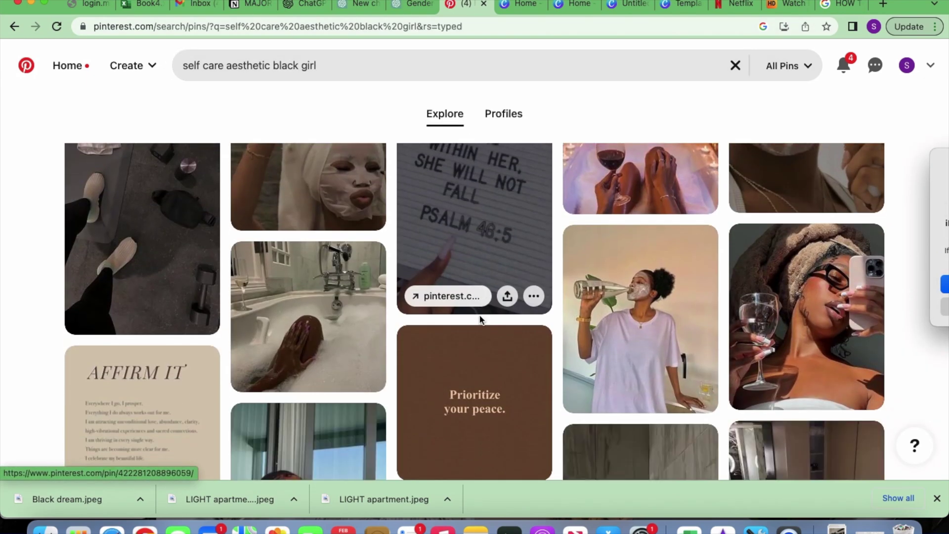
pyautogui.click(865, 392)
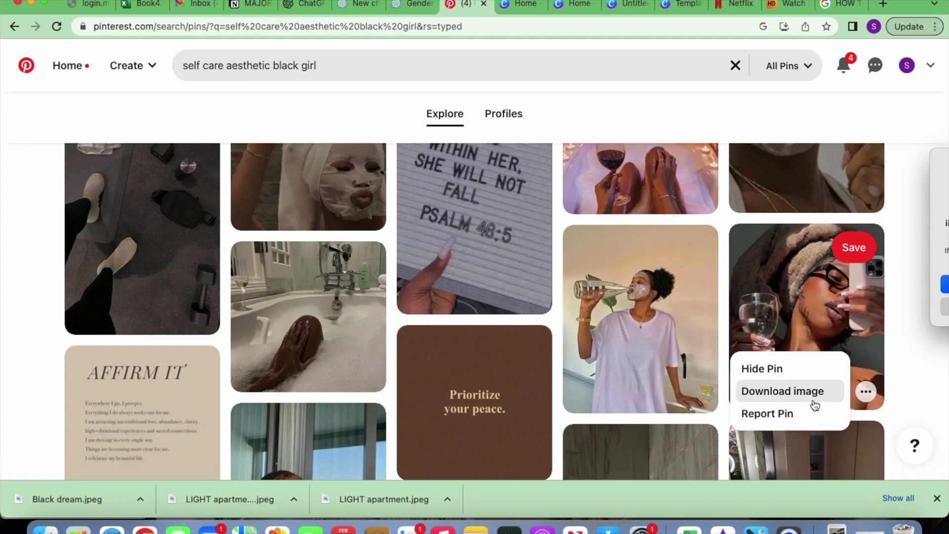
pyautogui.click(791, 391)
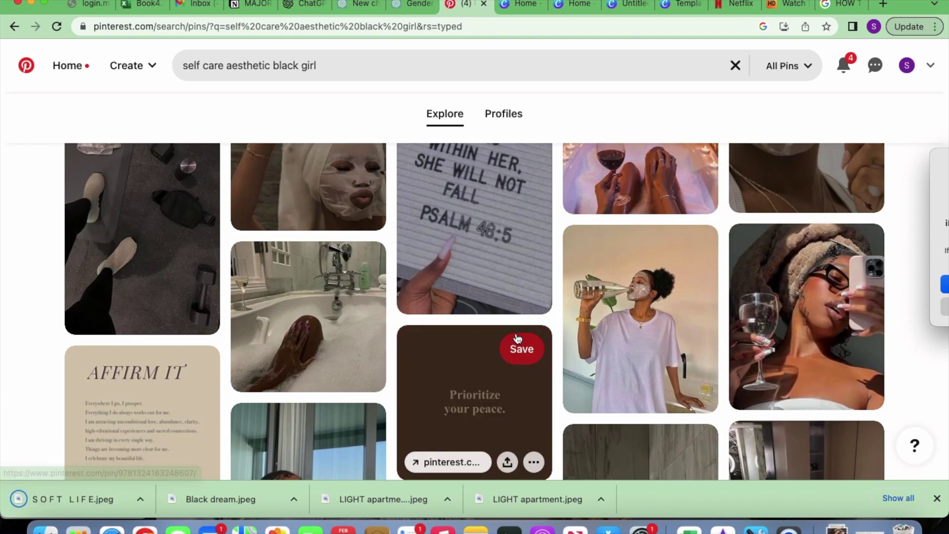
pyautogui.scroll(-5, 515, 334)
pyautogui.scroll(-10, 515, 337)
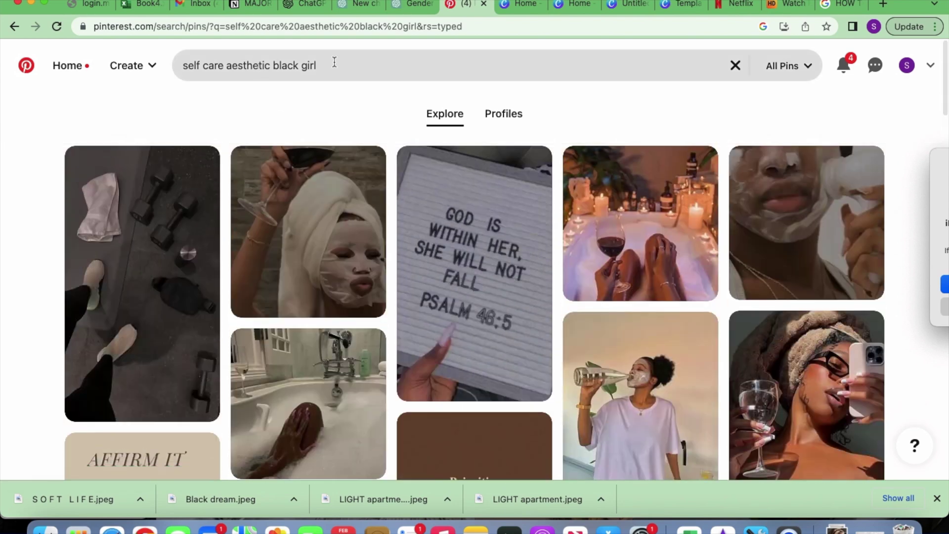
# Step: Search Pinterest for "relationship aesthetic" and download the pin image of the couple's hands beside two champagne glasses
pyautogui.moveTo(334, 62); pyautogui.dragTo(174, 63)
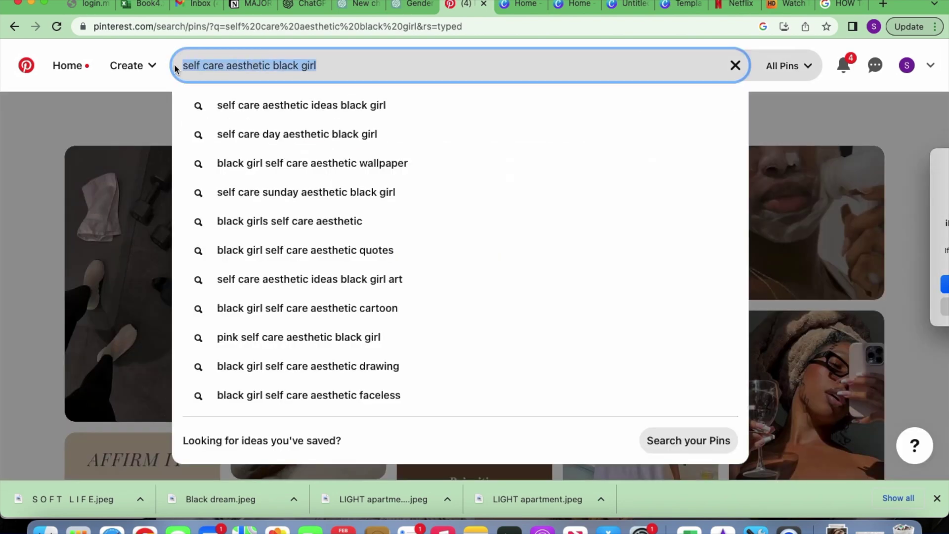
pyautogui.press('BackSpace')
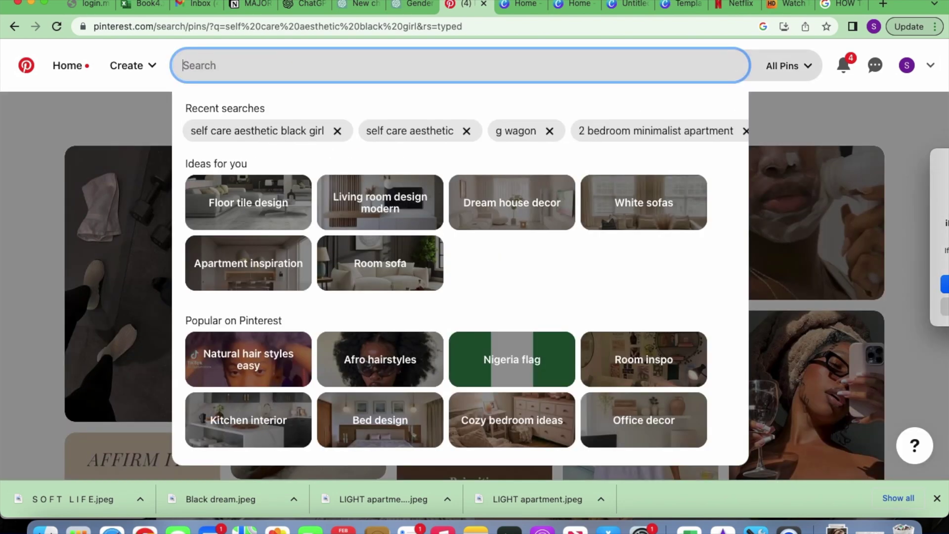
pyautogui.write('relatio')
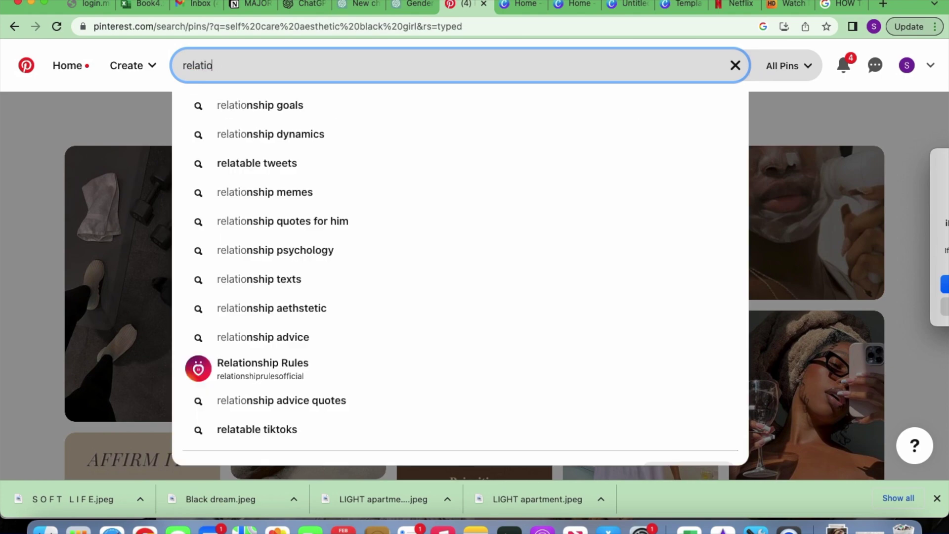
pyautogui.write('nship ae')
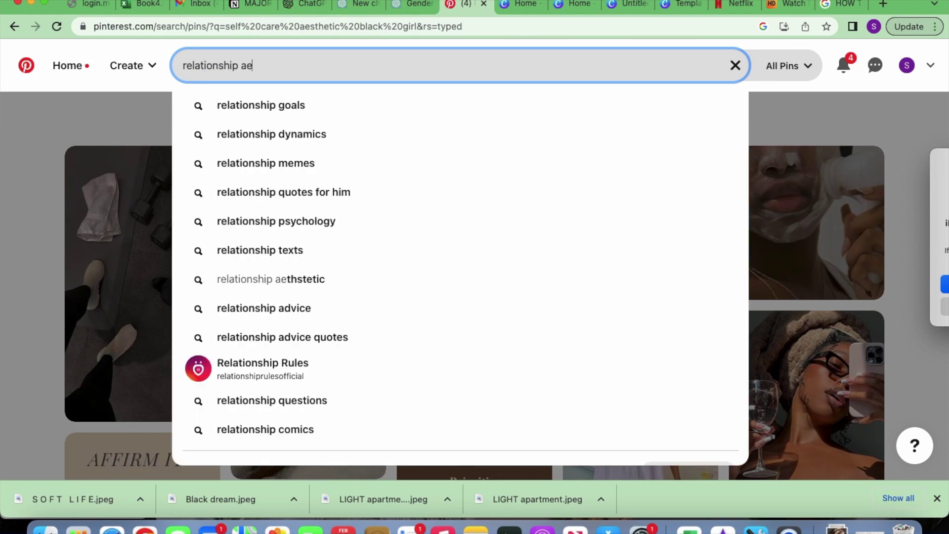
pyautogui.write('sthetic')
pyautogui.press('Return')
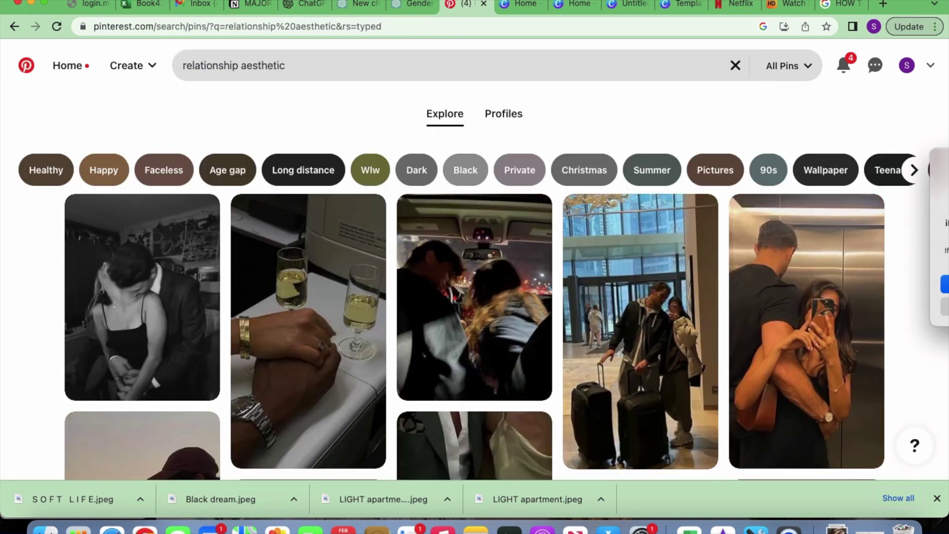
pyautogui.click(368, 451)
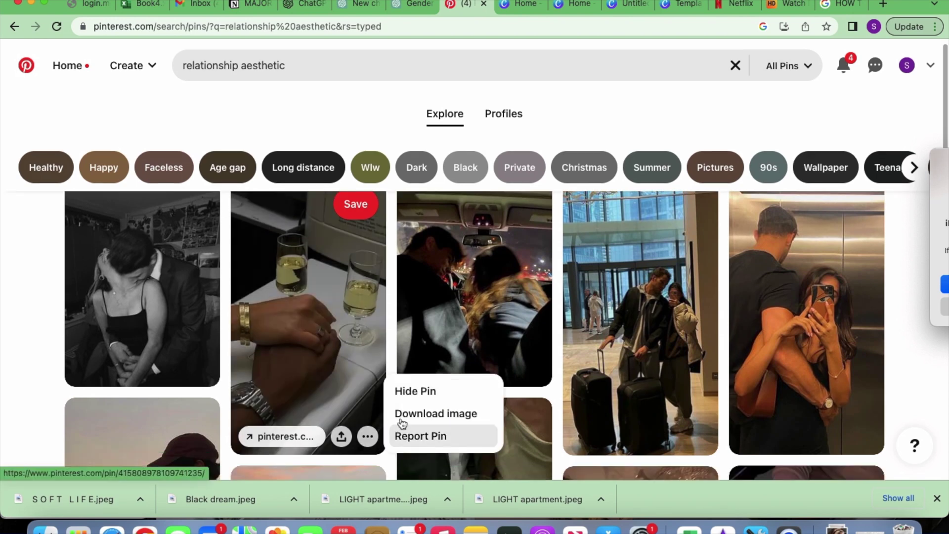
pyautogui.click(445, 413)
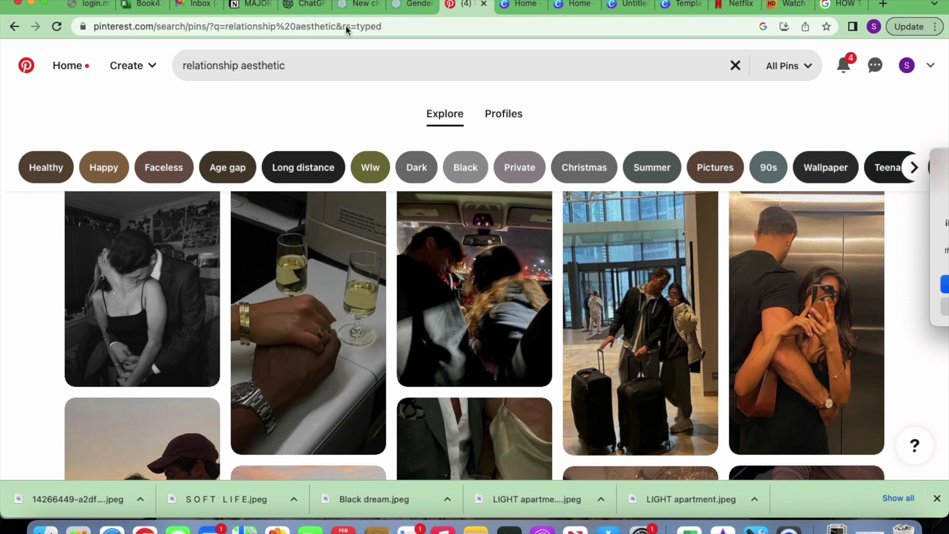
# Step: Replace the search term with "youtube aesthetic" and run the search
pyautogui.click(306, 70)
pyautogui.write('youtu')
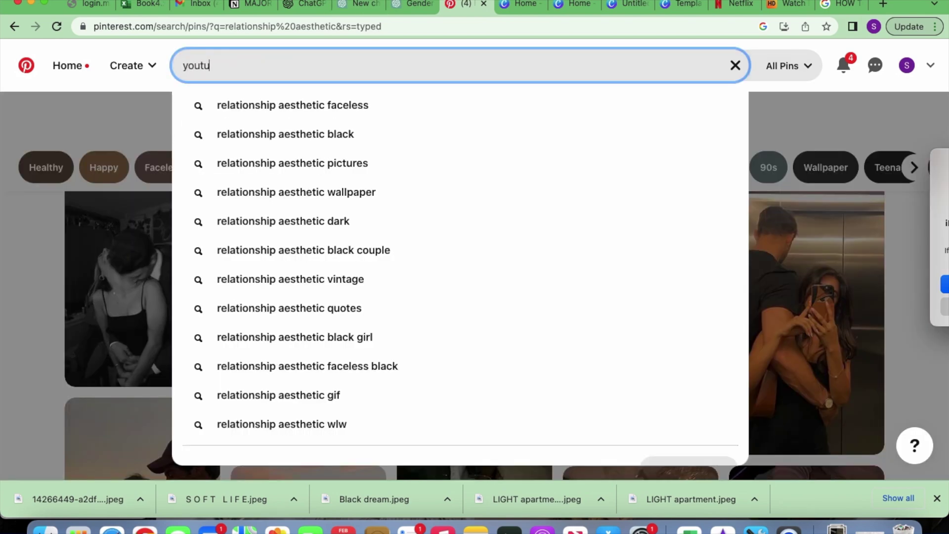
pyautogui.write('be aesthetic')
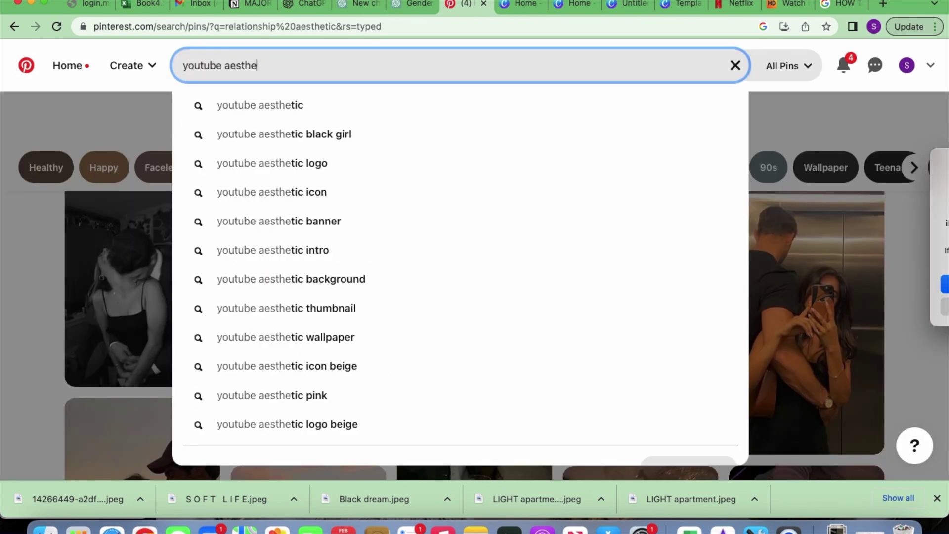
pyautogui.press('Return')
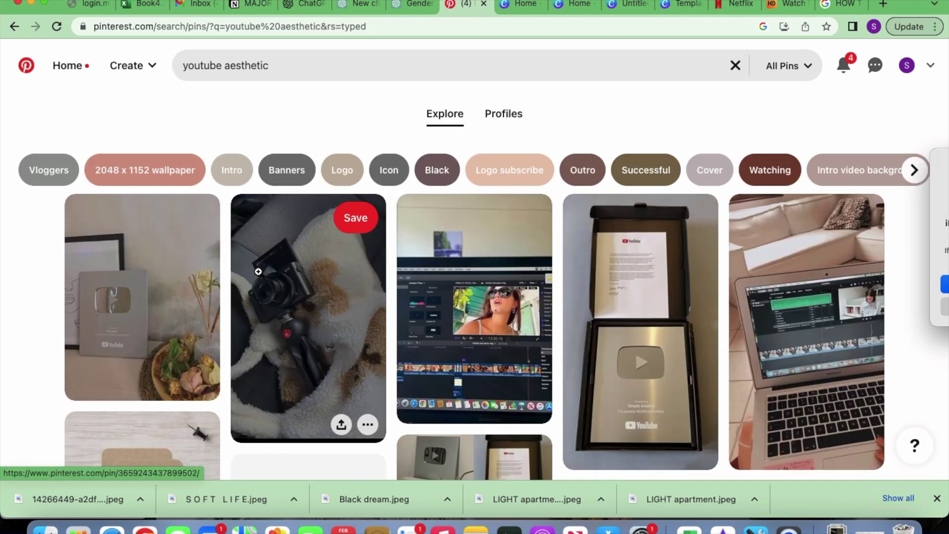
# Step: Browse the YouTube pins and download the image of the silver play button beside dried flowers
pyautogui.scroll(-3, 275, 324)
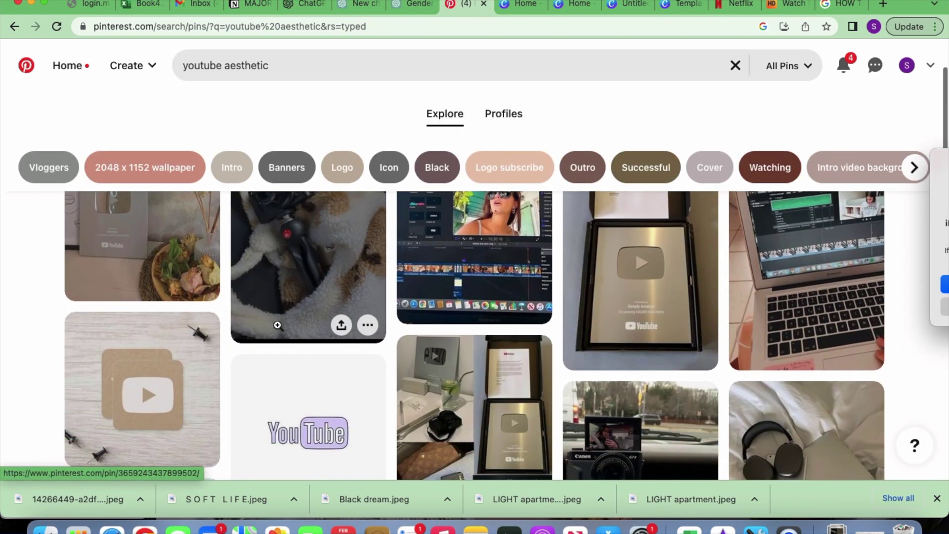
pyautogui.scroll(-3, 278, 325)
pyautogui.scroll(-3, 462, 333)
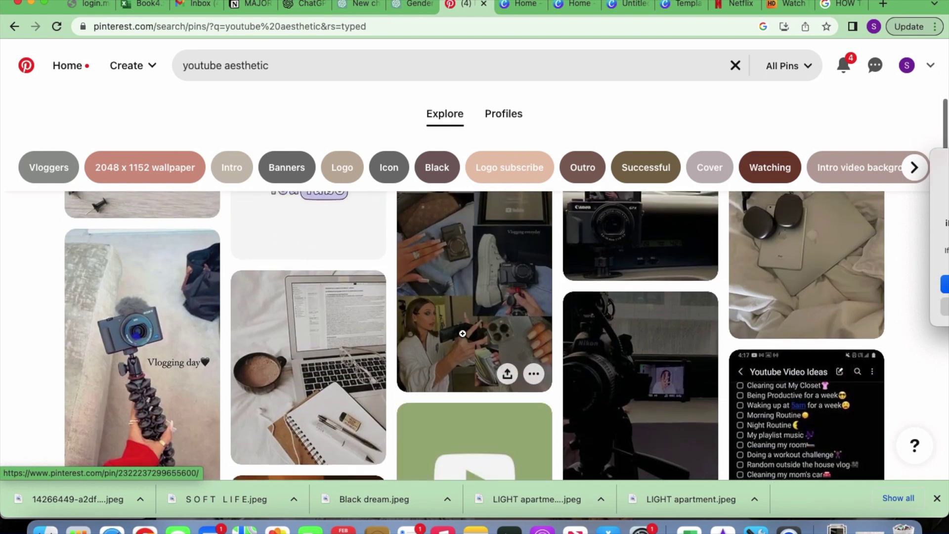
pyautogui.scroll(8, 458, 331)
pyautogui.click(201, 383)
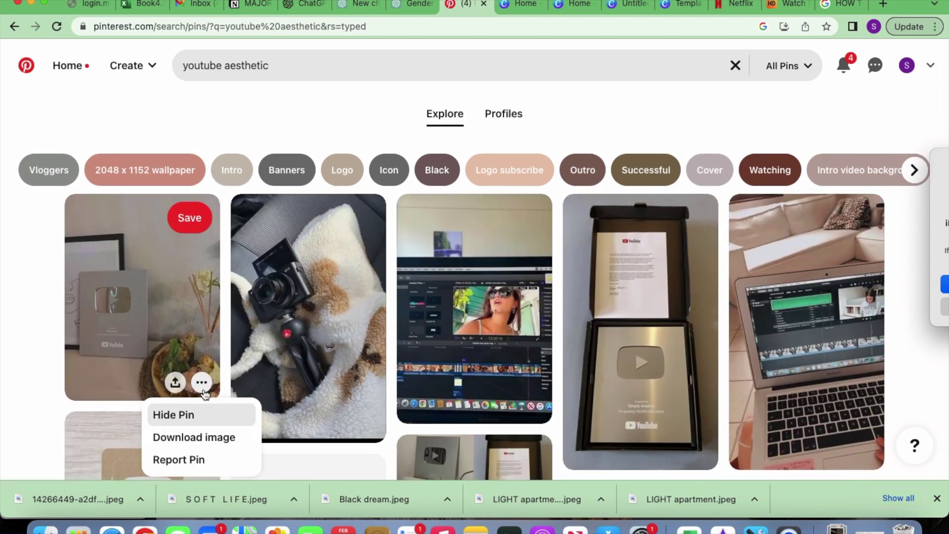
pyautogui.click(220, 435)
# Step: Look through more YouTube pins and download the image of the camera on a small tripod in the car
pyautogui.scroll(-10, 704, 417)
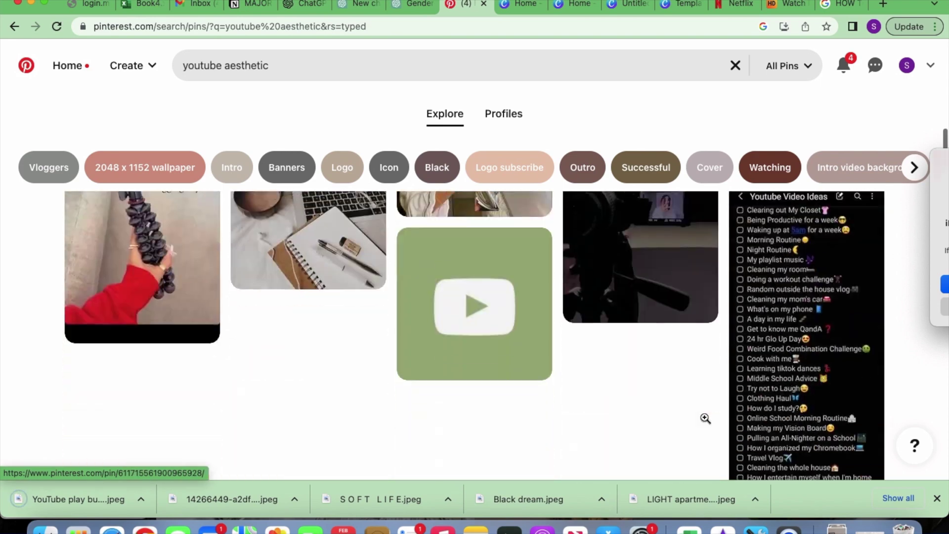
pyautogui.scroll(-4, 335, 386)
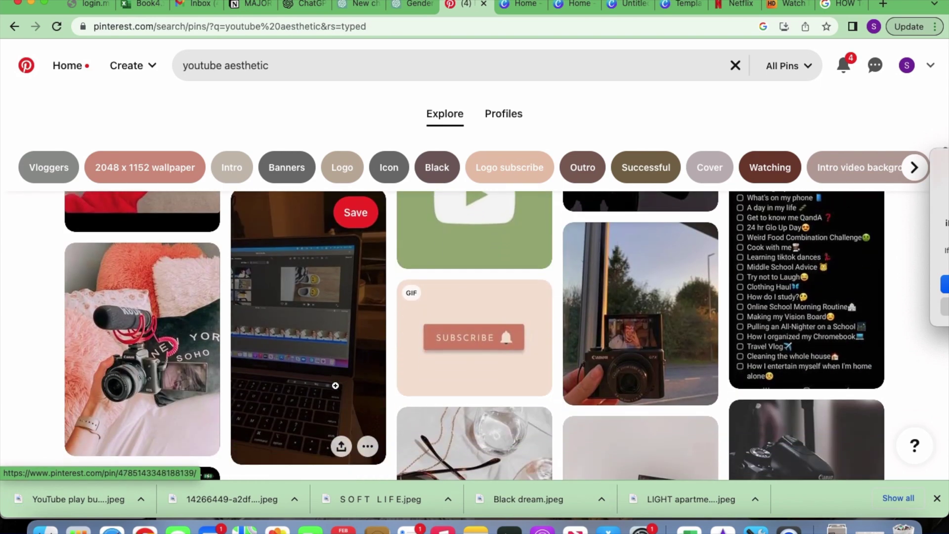
pyautogui.scroll(15, 184, 389)
pyautogui.scroll(-5, 185, 389)
pyautogui.scroll(5, 184, 389)
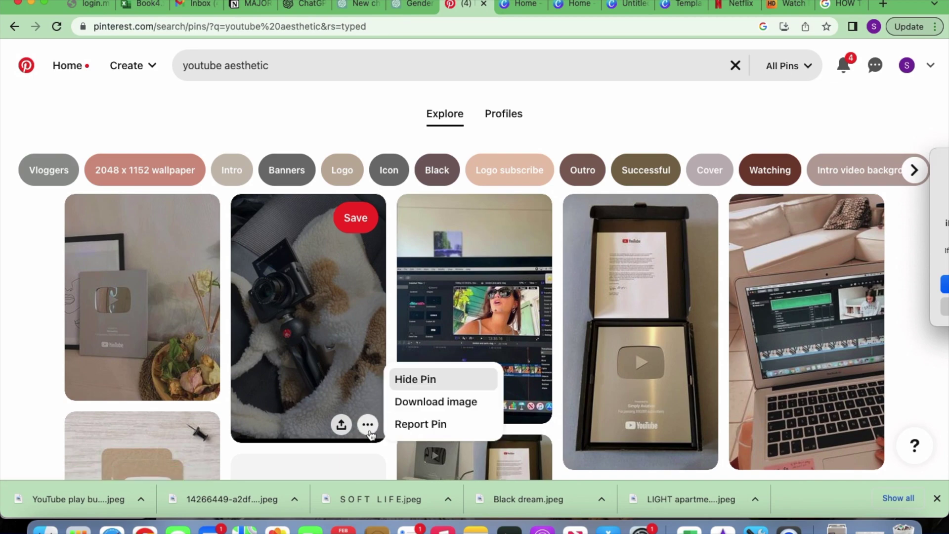
pyautogui.click(430, 402)
# Step: Replace the search term with "God aesthetic" and run the search
pyautogui.write('god')
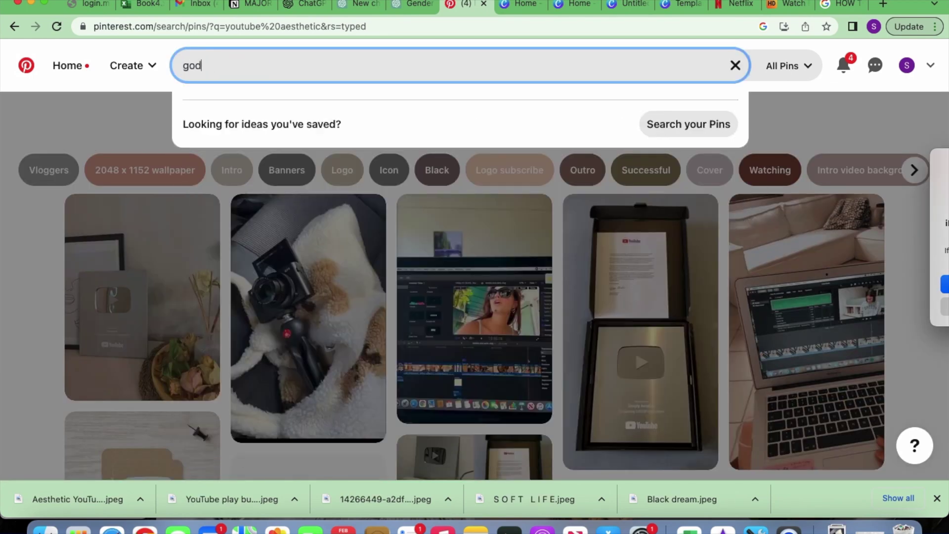
pyautogui.press('BackSpace')
pyautogui.press('BackSpace')
pyautogui.press('BackSpace')
pyautogui.write('God aesthetic')
pyautogui.press('Return')
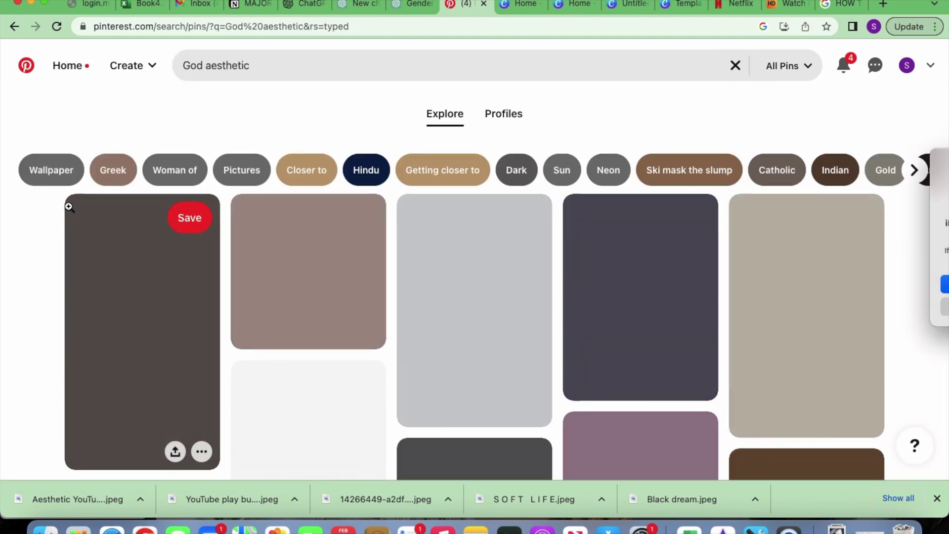
# Step: Browse the faith pins and download the image of the worshipping crowd in front of a glowing cross
pyautogui.scroll(-10, 437, 279)
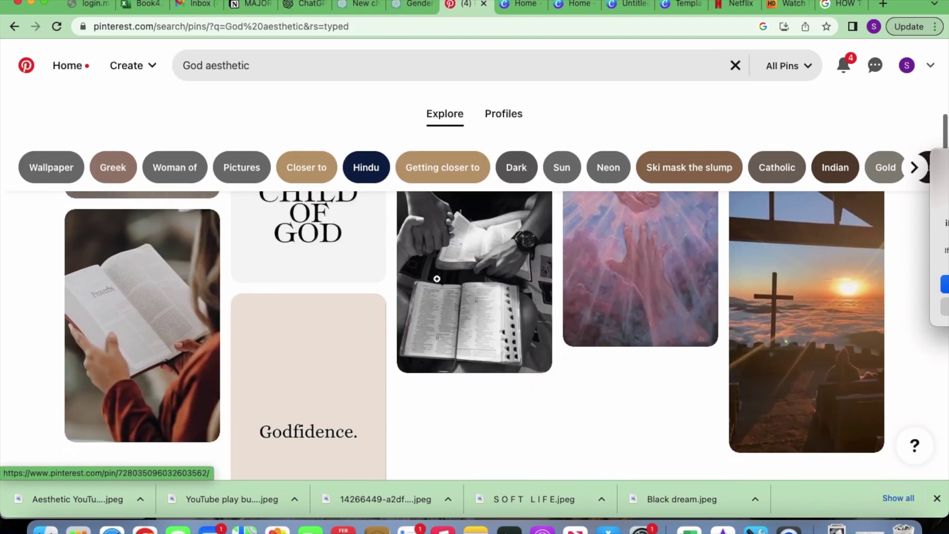
pyautogui.scroll(10, 558, 394)
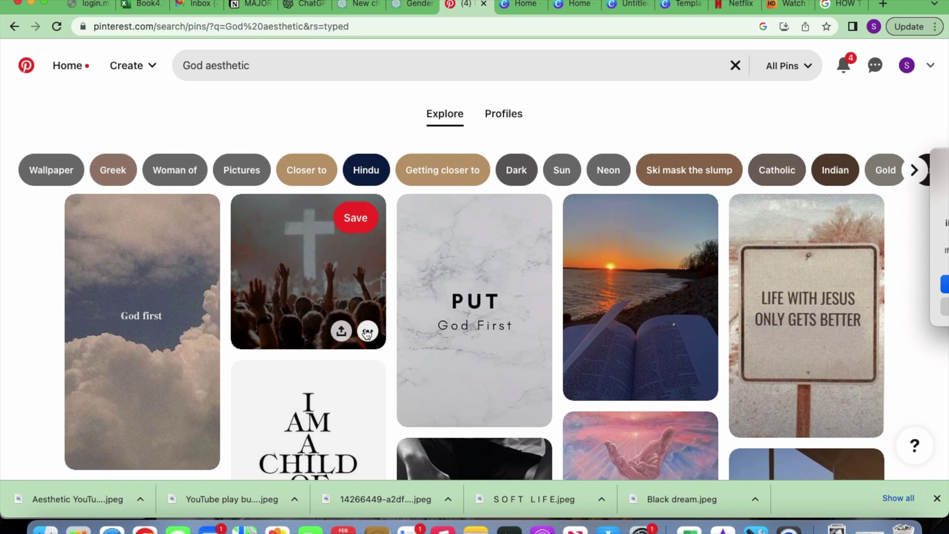
pyautogui.click(367, 331)
pyautogui.click(389, 392)
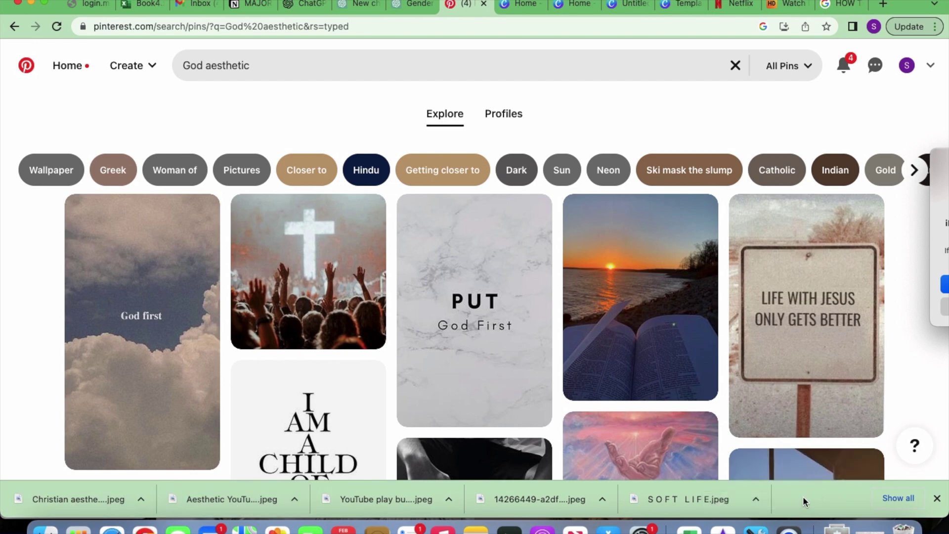
# Step: Replace the search term with "girls trip black girls aesthetic" and run the search
pyautogui.click(269, 68)
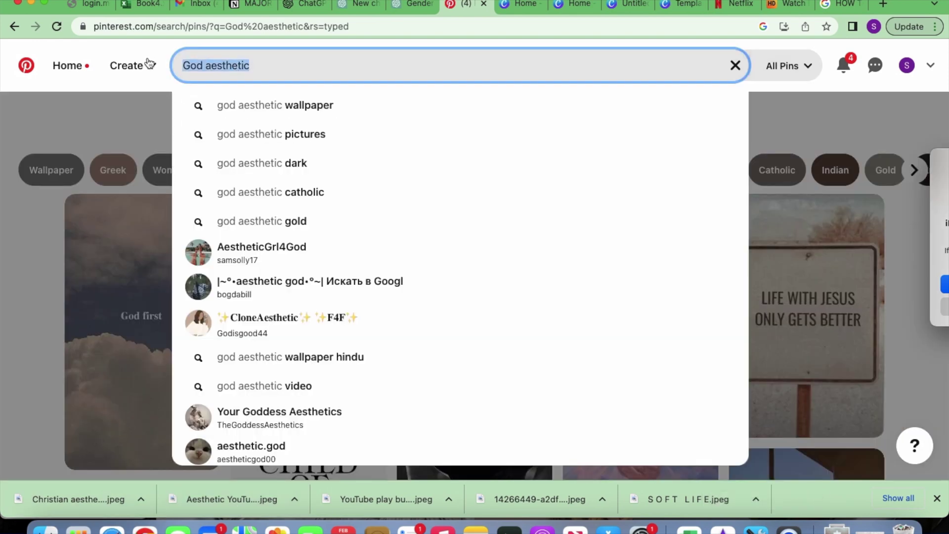
pyautogui.press('BackSpace')
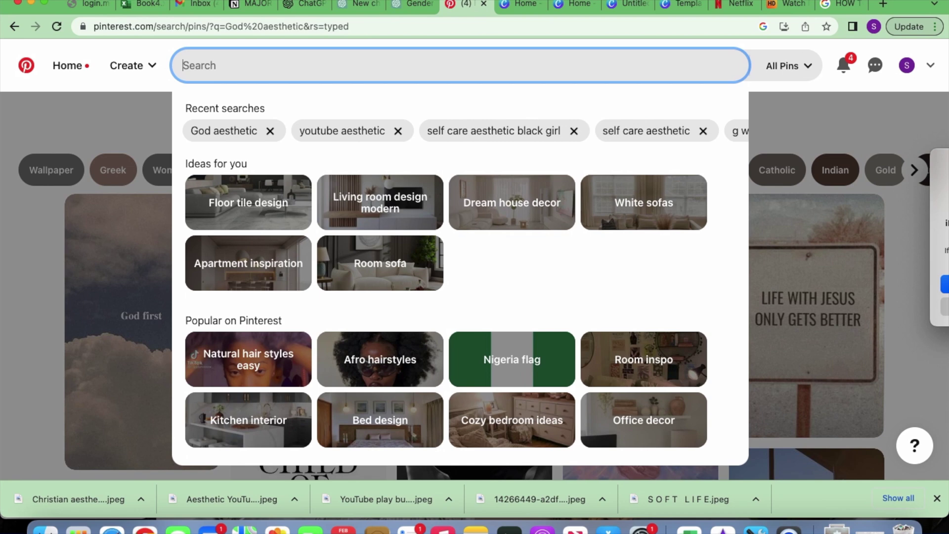
pyautogui.write('girls trip b')
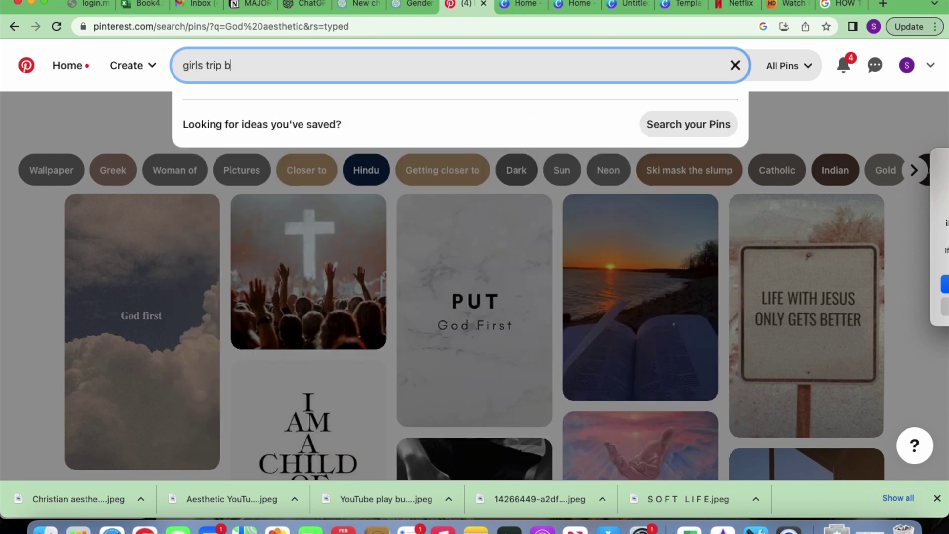
pyautogui.write('lack girls aesthetic')
pyautogui.press('Return')
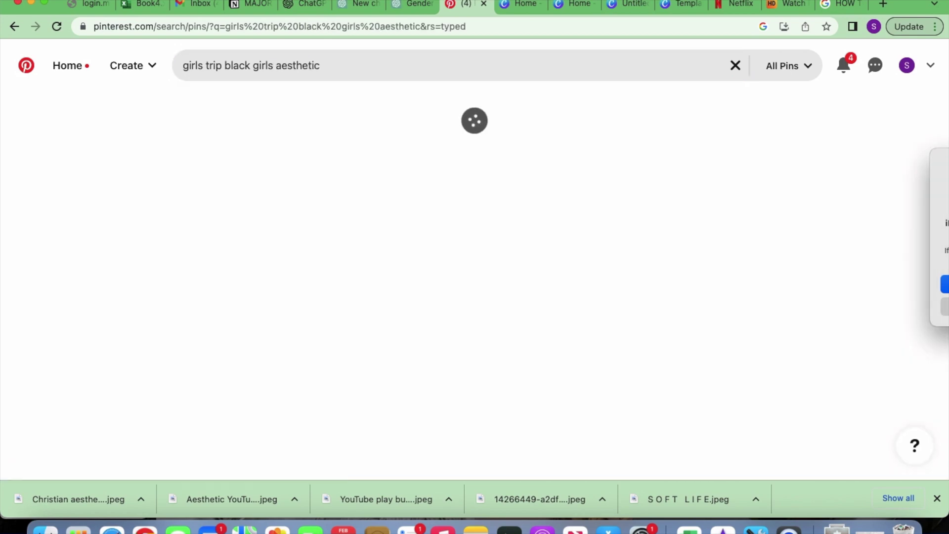
# Step: Download the pin image of three women in a bubble bath and open the options of the beach breakfast pin
pyautogui.click(370, 322)
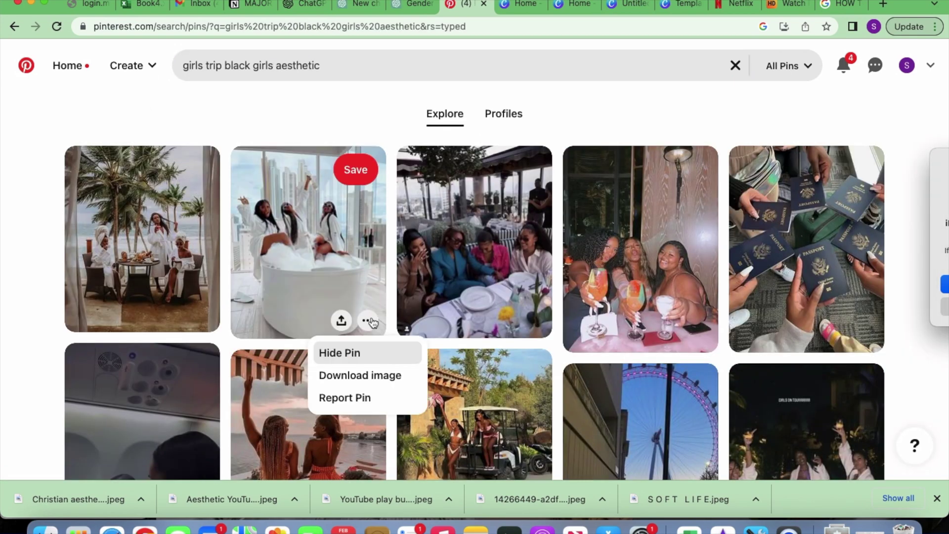
pyautogui.click(373, 376)
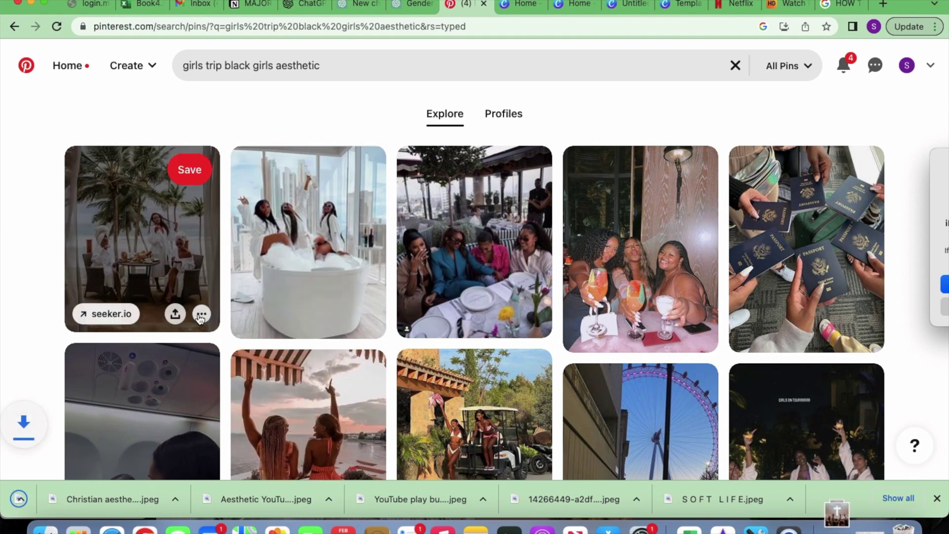
pyautogui.click(201, 313)
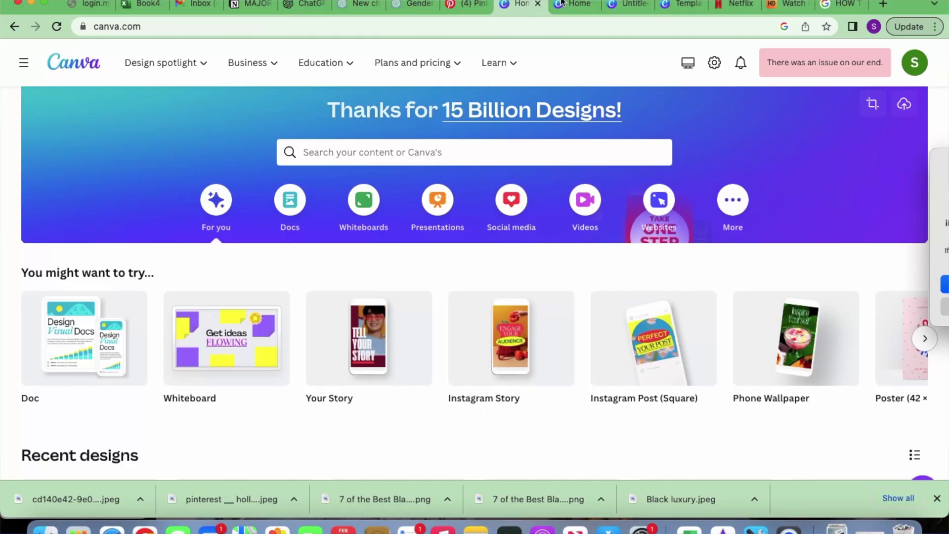
# Step: Switch to the untitled 1920 × 1080 px Canva design containing the "Just keep moving forward" collage
pyautogui.click(567, 6)
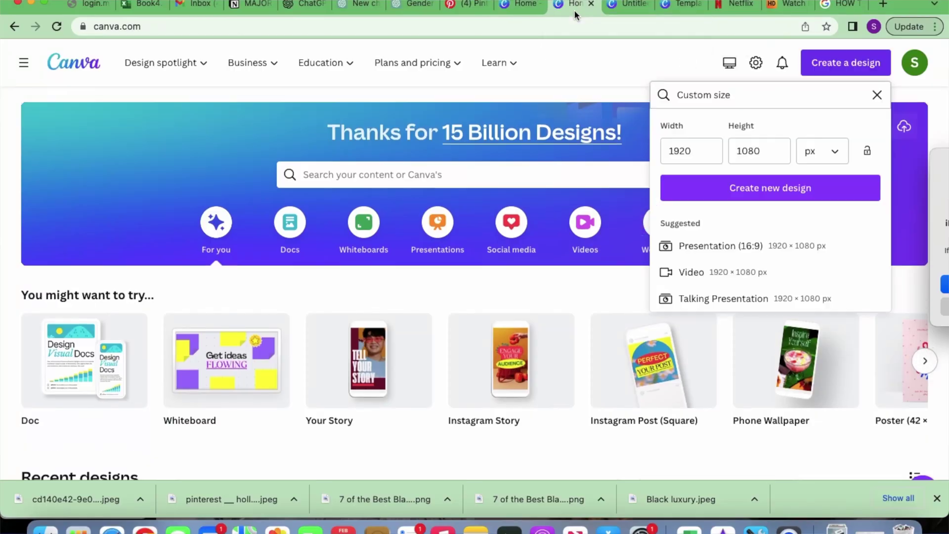
pyautogui.click(627, 5)
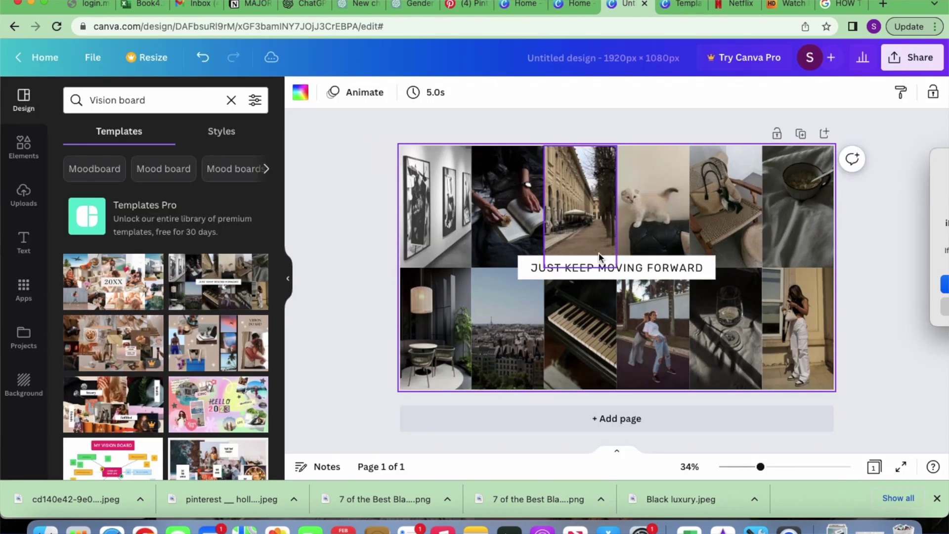
# Step: Upload the downloaded Pinterest images and fill collage frames with the bubble bath, passport, breakfast bowl, woman drinking water and close-up portrait photos
pyautogui.click(423, 204)
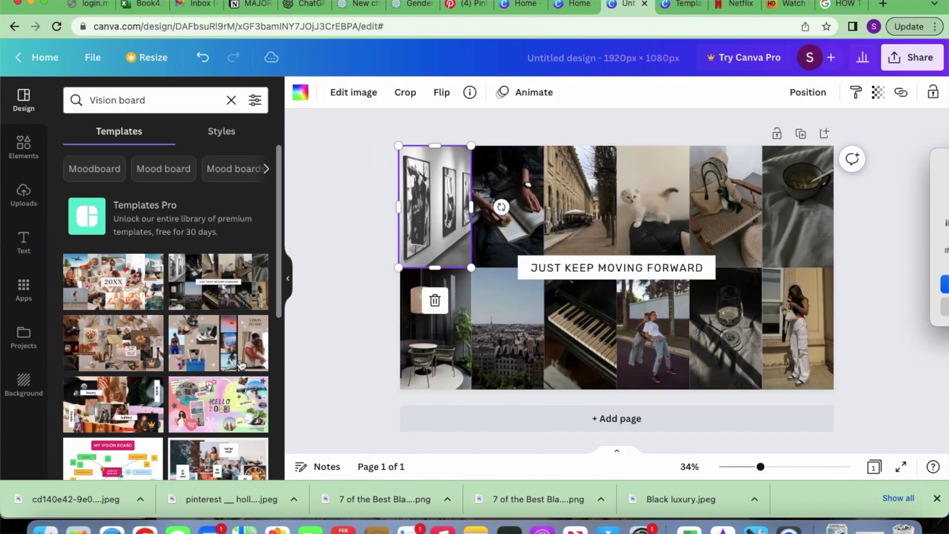
pyautogui.moveTo(50, 506); pyautogui.dragTo(42, 198)
pyautogui.moveTo(135, 188); pyautogui.dragTo(158, 187)
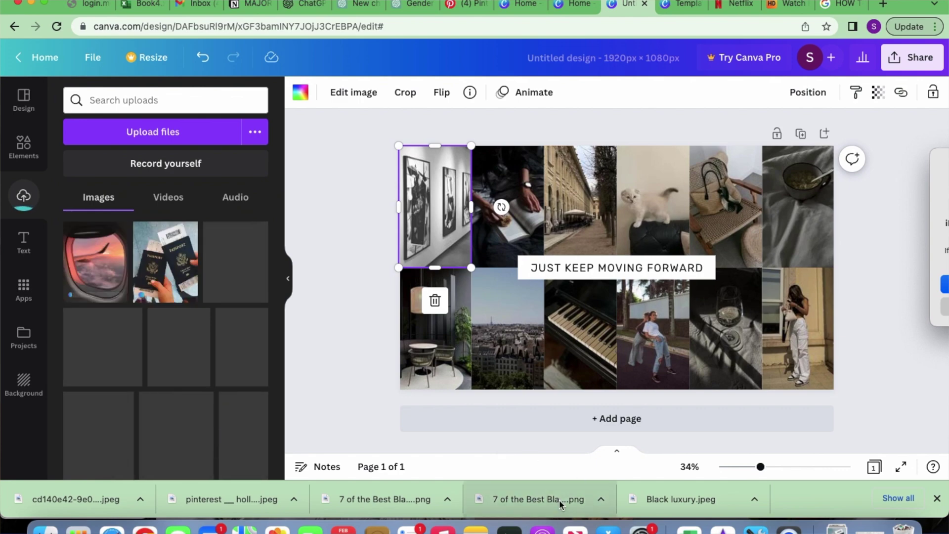
pyautogui.moveTo(589, 498); pyautogui.dragTo(644, 500)
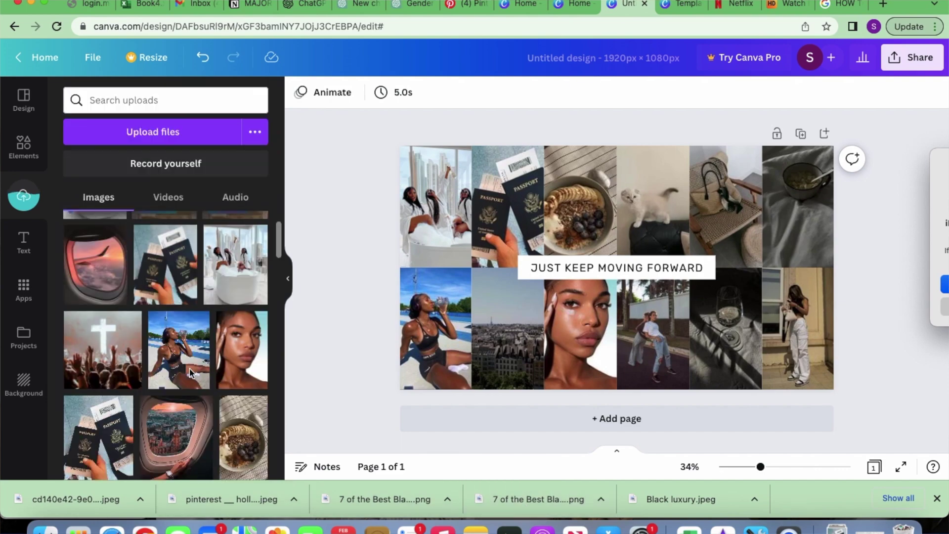
pyautogui.moveTo(677, 499); pyautogui.dragTo(171, 322)
# Step: Replace the city view, kitten and street couple photos with the hand-and-drink, Lady Boss and silver plaque photos
pyautogui.scroll(-5, 207, 390)
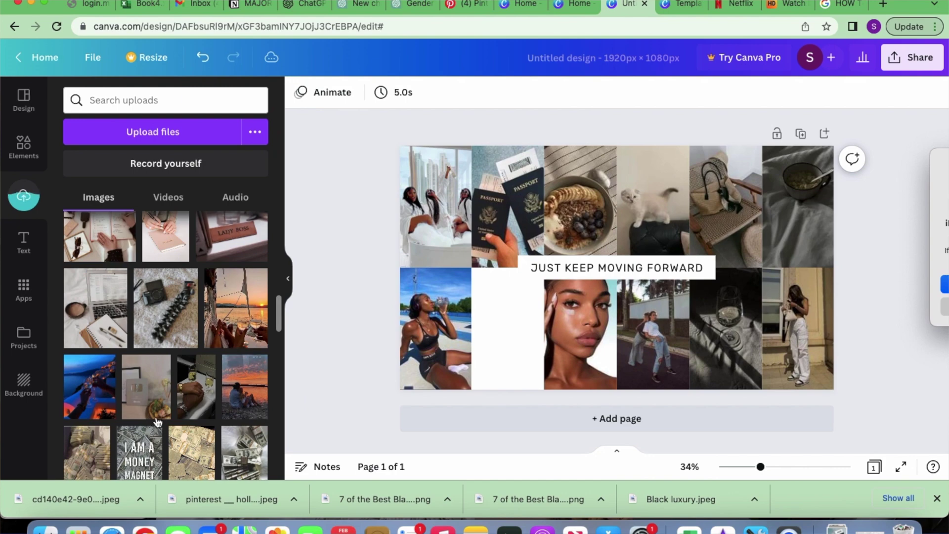
pyautogui.scroll(3, 198, 360)
pyautogui.moveTo(196, 357); pyautogui.dragTo(507, 326)
pyautogui.scroll(3, 118, 407)
pyautogui.scroll(-5, 119, 408)
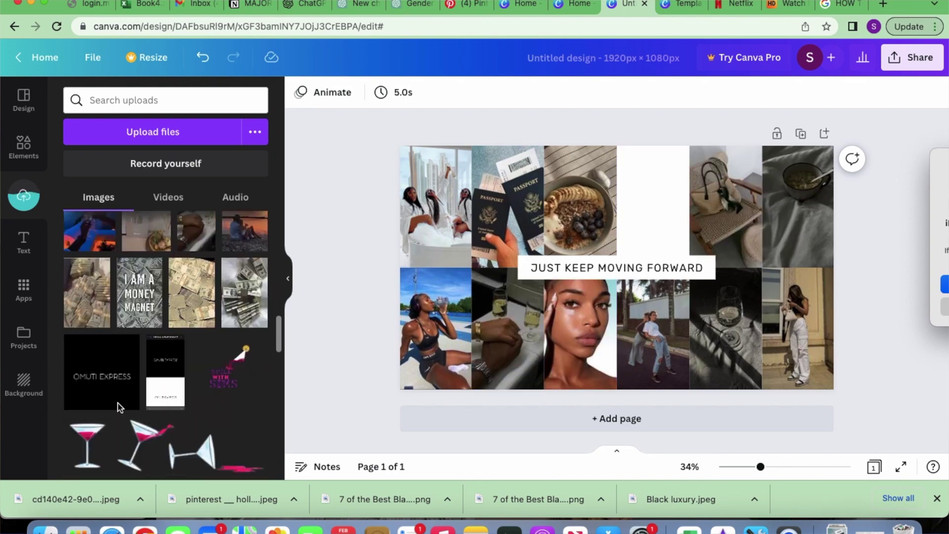
pyautogui.moveTo(149, 346); pyautogui.dragTo(660, 314)
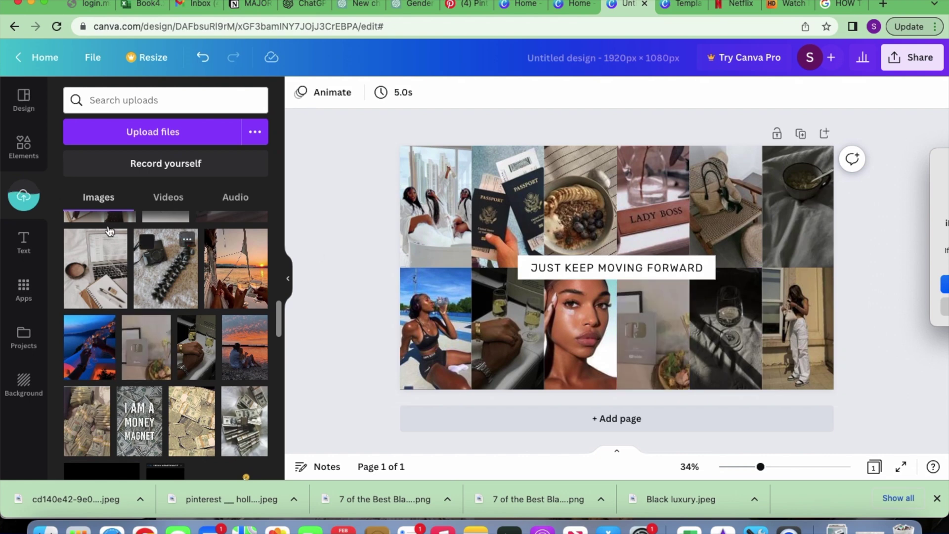
# Step: Add the dollar bills photo to the collage, place it in the second frame of the upper row and delete the handbag photo
pyautogui.scroll(-3, 133, 366)
pyautogui.moveTo(244, 340); pyautogui.dragTo(724, 326)
pyautogui.moveTo(506, 198); pyautogui.dragTo(731, 203)
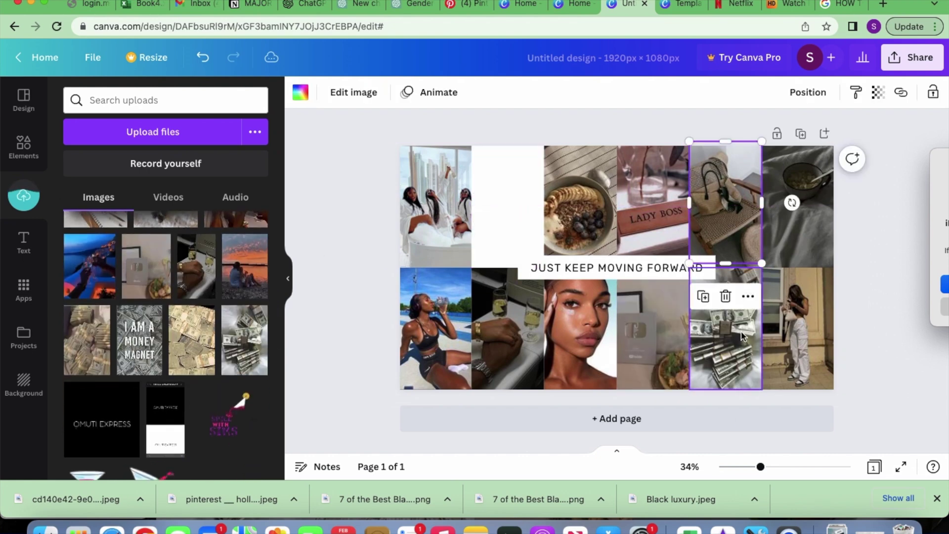
pyautogui.moveTo(725, 328); pyautogui.dragTo(507, 198)
pyautogui.click(731, 207)
pyautogui.press('Delete')
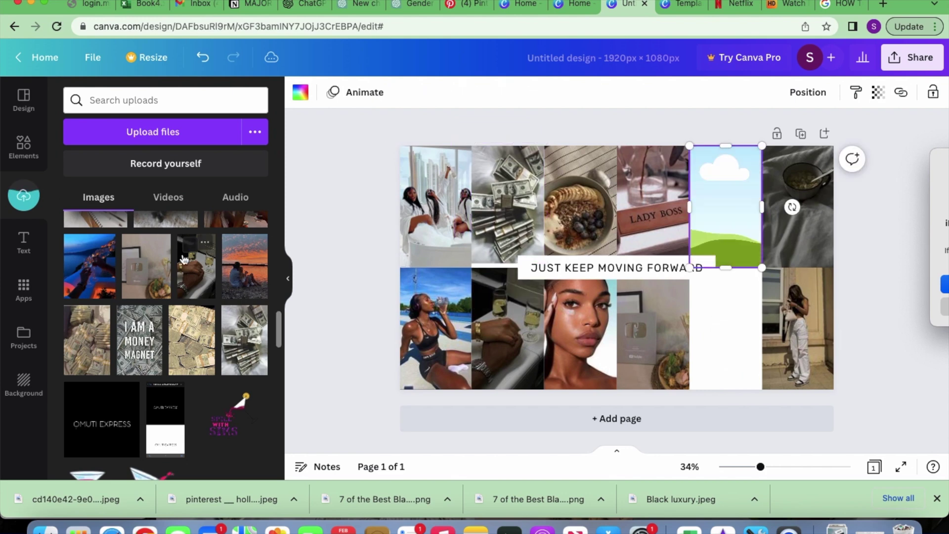
# Step: Fill the emptied fifth frame of the upper row with the uploaded passport photo
pyautogui.scroll(2, 196, 290)
pyautogui.scroll(1, 196, 291)
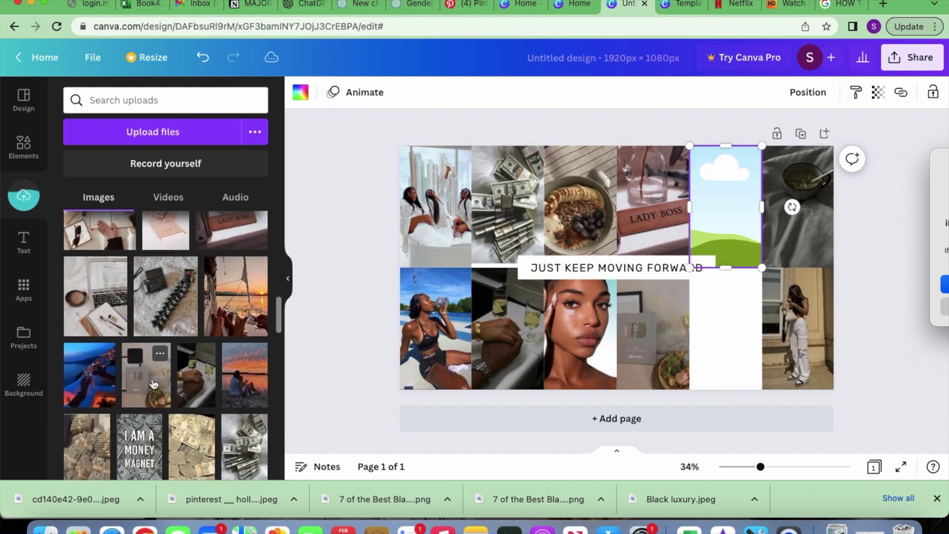
pyautogui.scroll(-3, 154, 384)
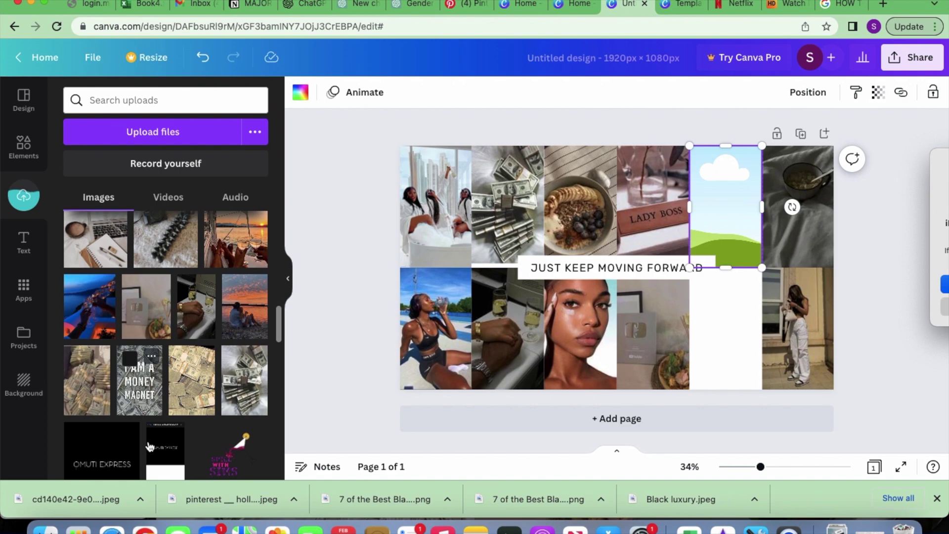
pyautogui.scroll(5, 151, 447)
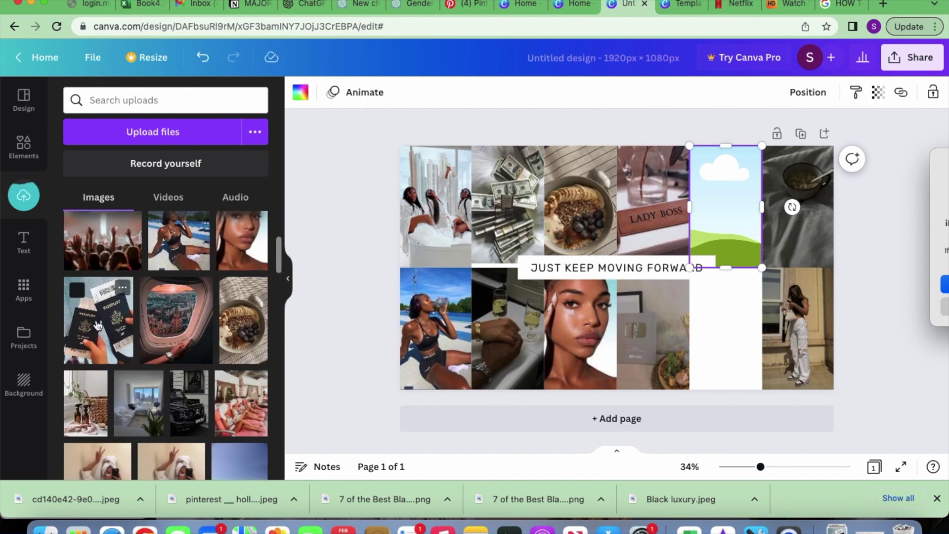
pyautogui.moveTo(718, 233); pyautogui.dragTo(718, 234)
pyautogui.click(720, 377)
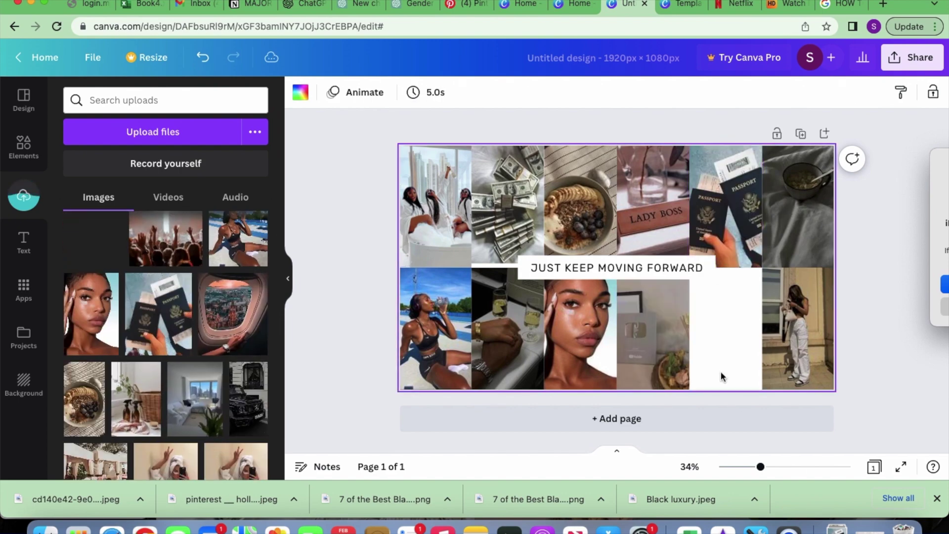
# Step: Try to move the bubble bath photo into the empty space below the passport photo
pyautogui.scroll(4, 187, 366)
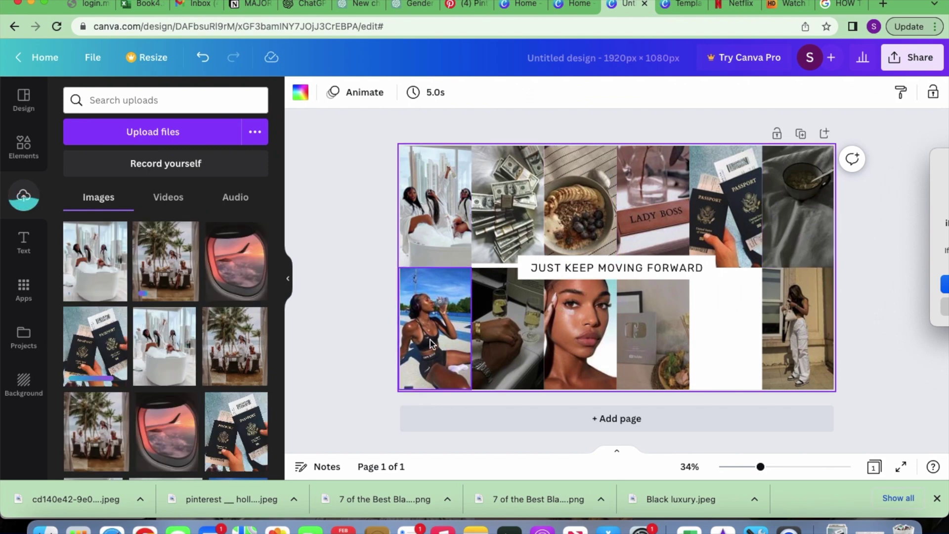
pyautogui.moveTo(430, 207); pyautogui.dragTo(720, 361)
pyautogui.moveTo(677, 329); pyautogui.dragTo(690, 328)
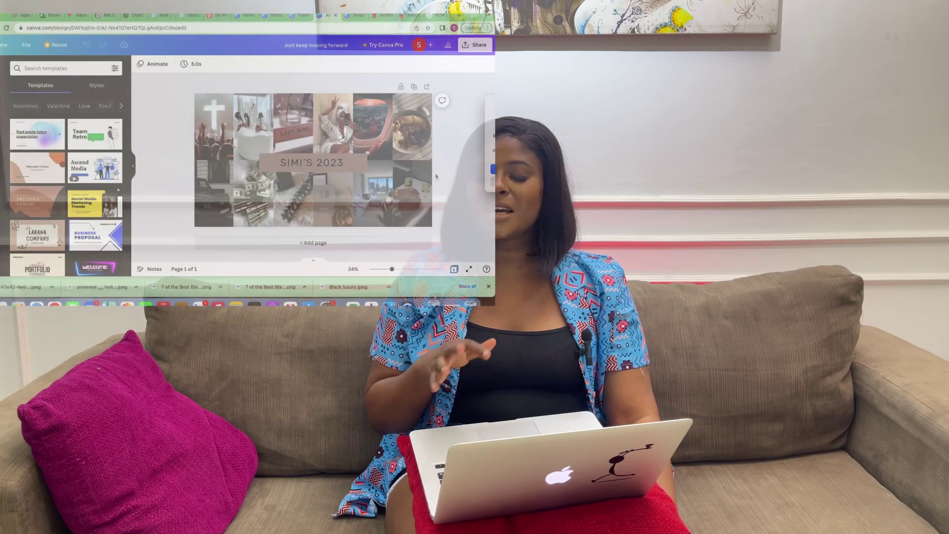
# Step: Download the completed "Just keep moving forward" vision board as a PNG at 1,920 × 1,080 px
pyautogui.click(468, 45)
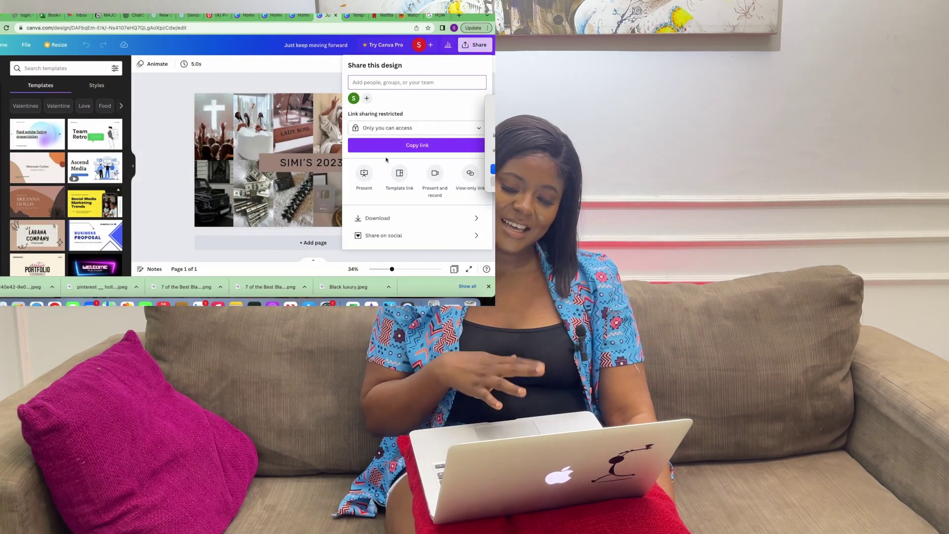
pyautogui.click(473, 219)
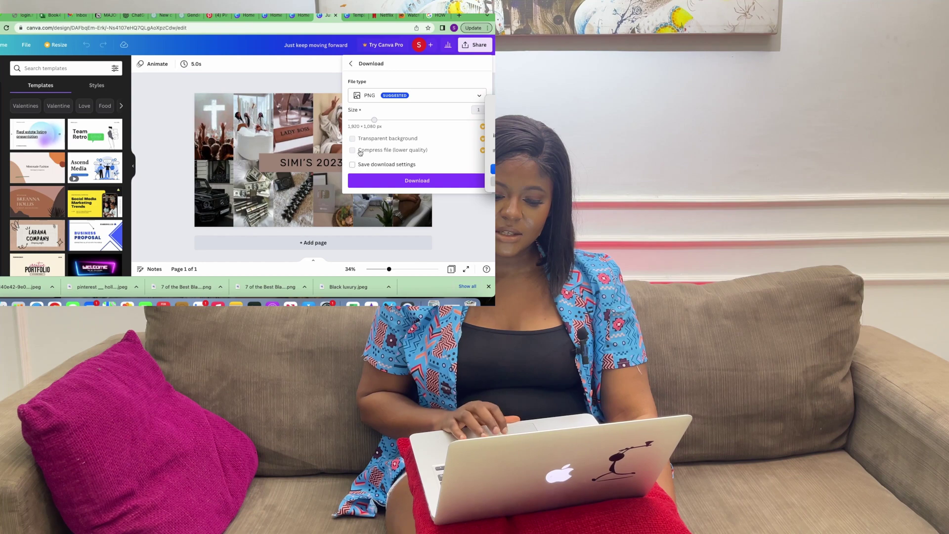
pyautogui.click(420, 182)
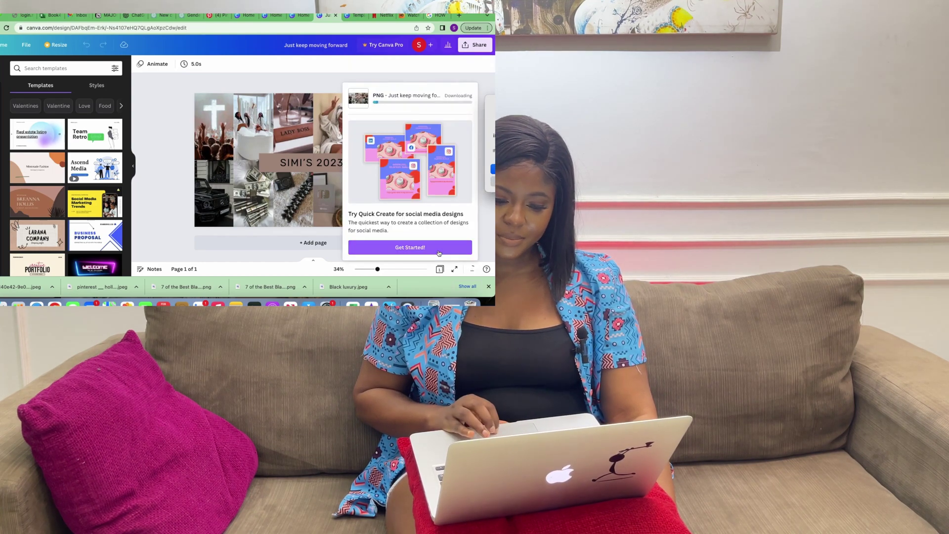